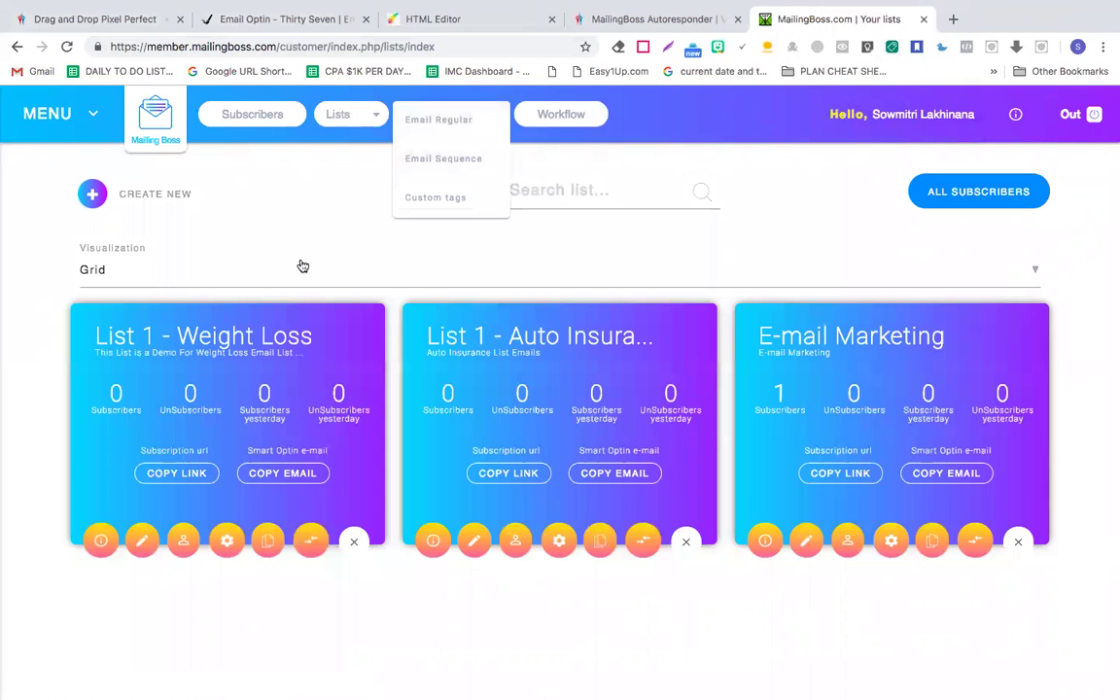
Step: Start a new email sequence named "Email Sequence 1 - Weight Loss"
click(451, 172)
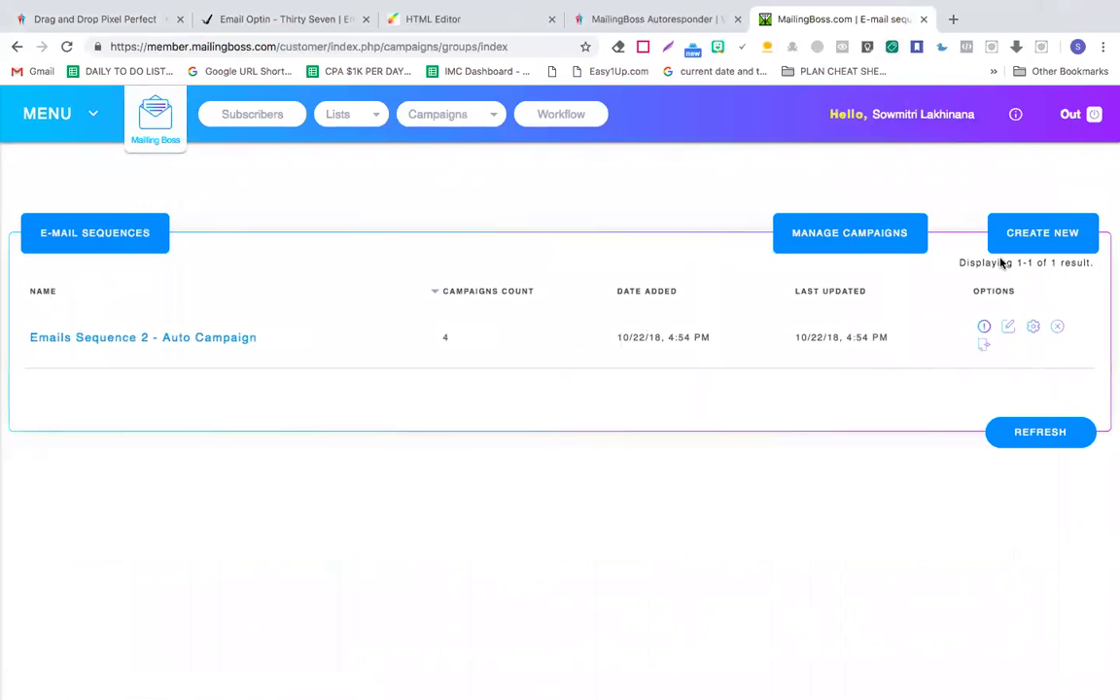
click(1045, 236)
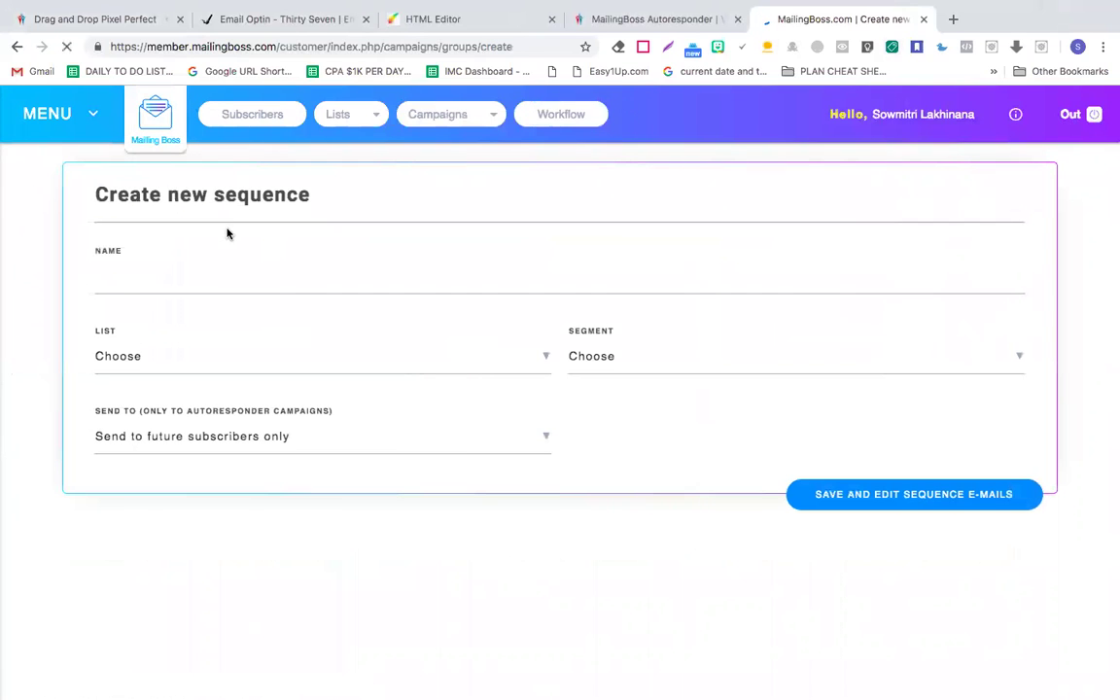
click(174, 285)
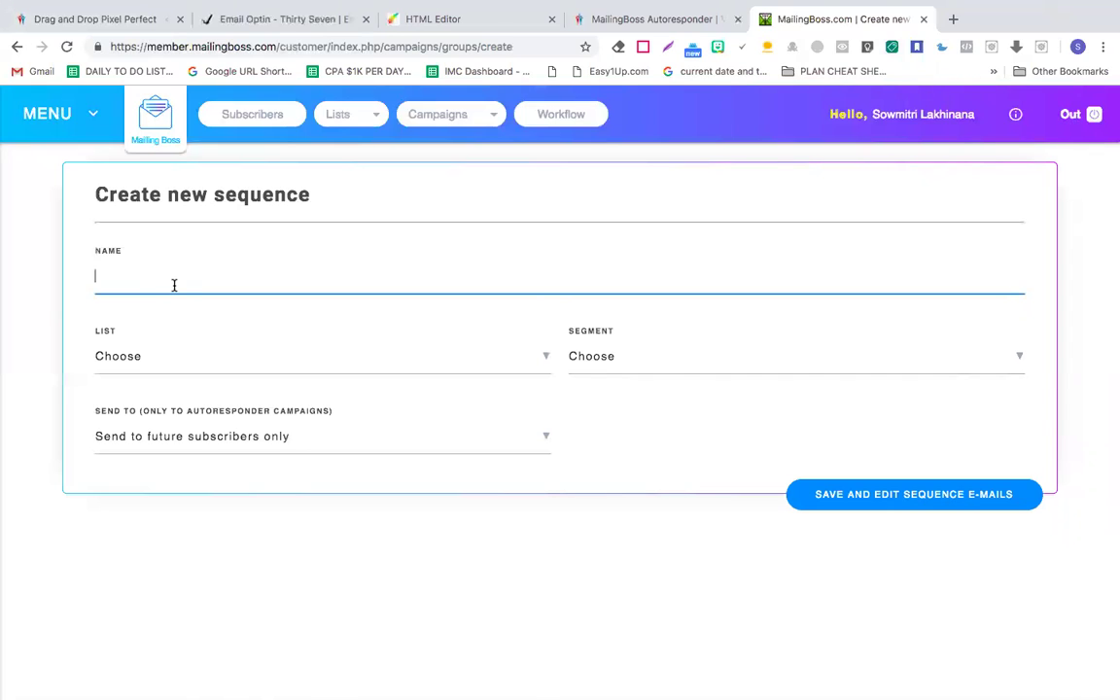
text(Email Sequence 1 -Weight Loss)
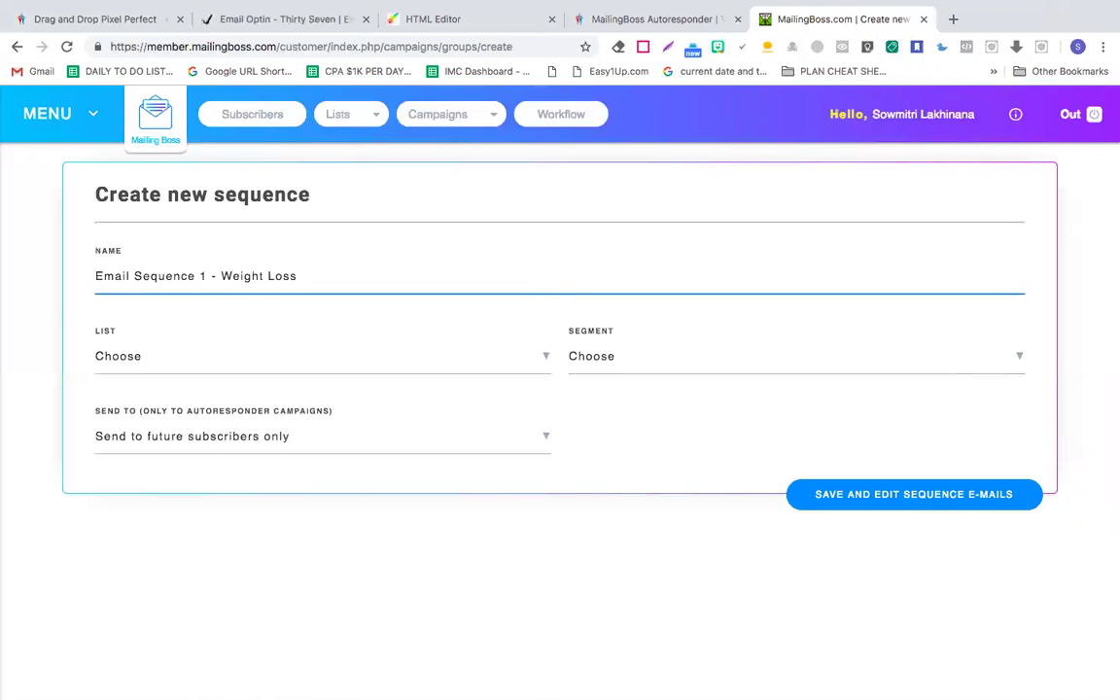
Step: Target List 1 - Weight Loss, users that never opened a campaign, future subscribers only, and save the sequence to edit its e-mails
click(257, 365)
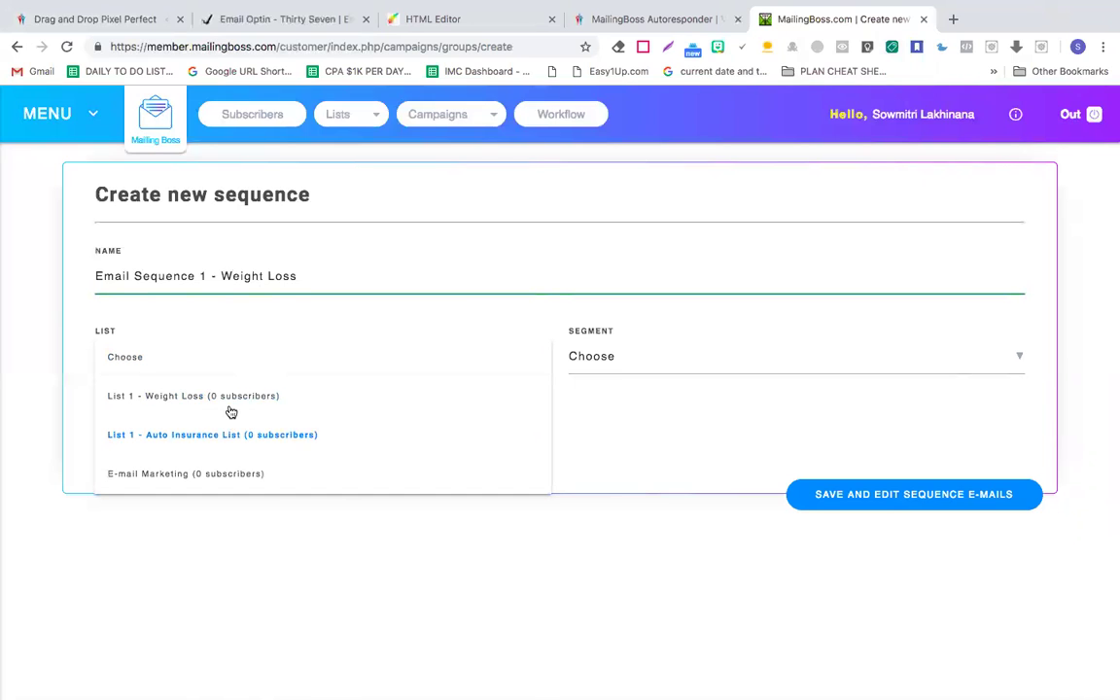
click(151, 397)
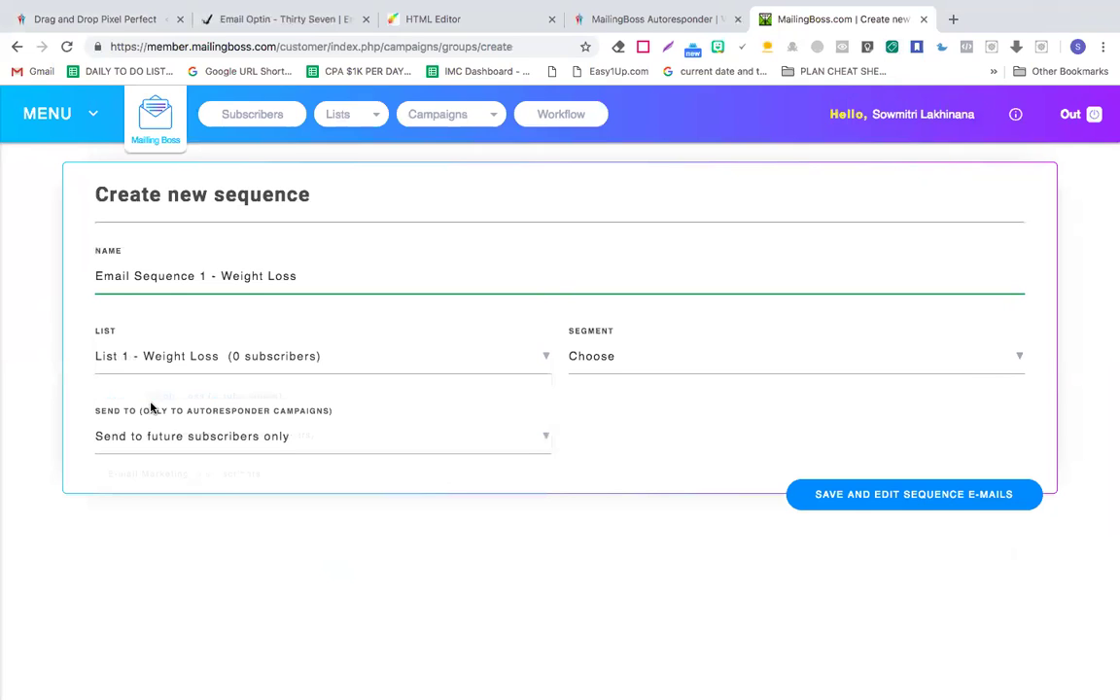
click(624, 358)
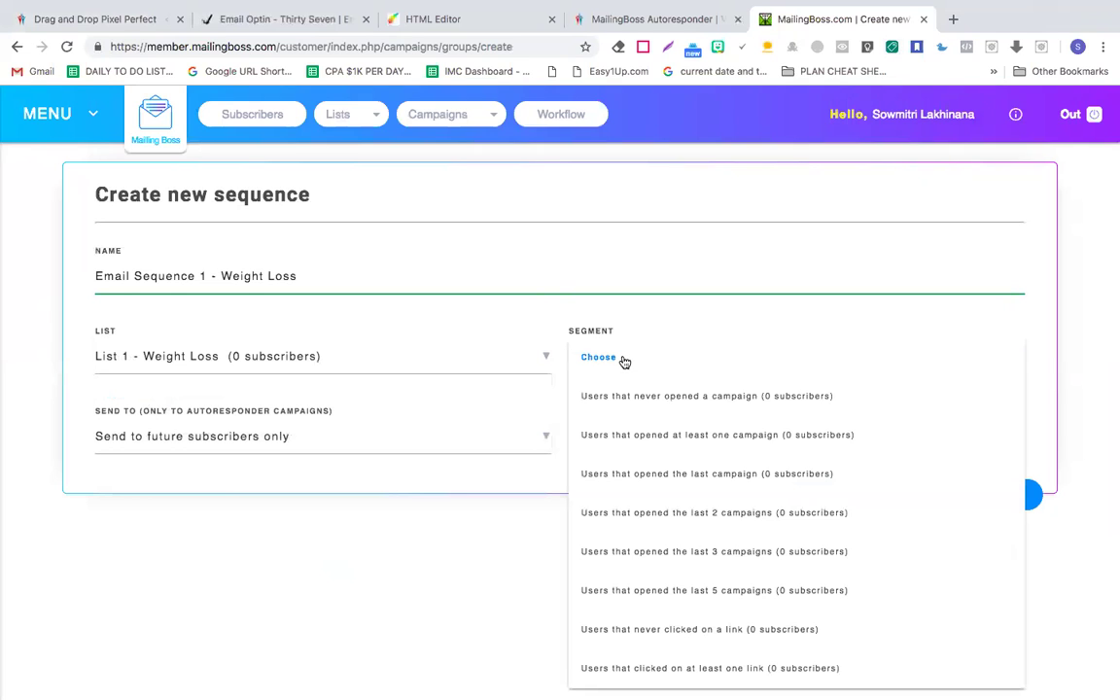
click(663, 397)
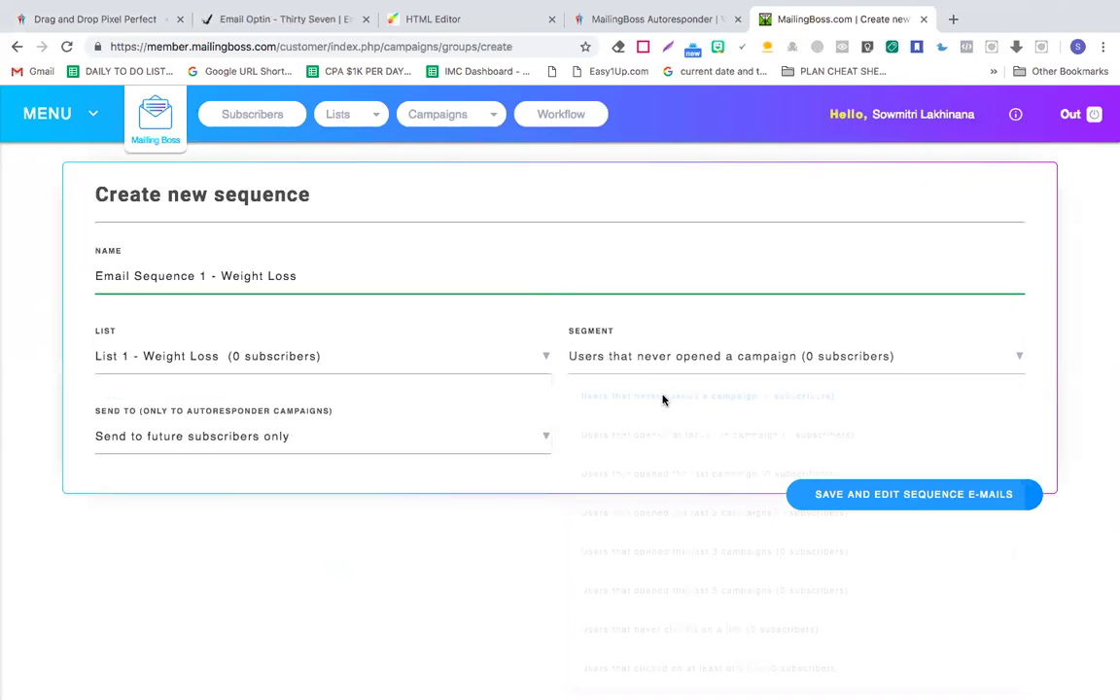
click(287, 447)
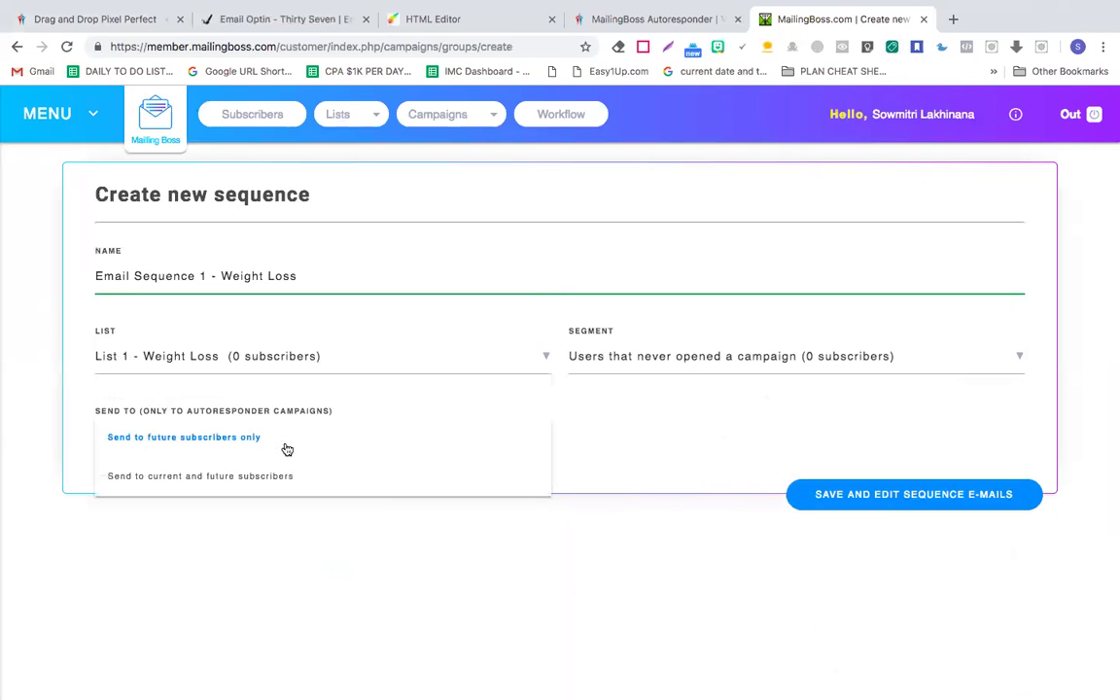
click(245, 439)
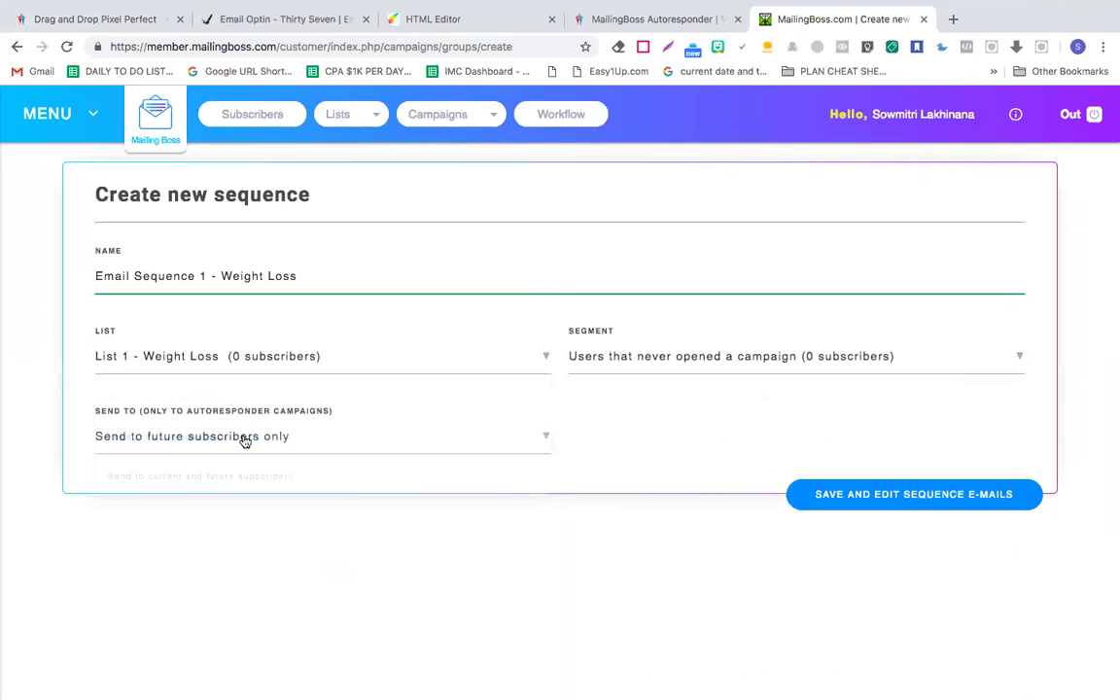
click(899, 496)
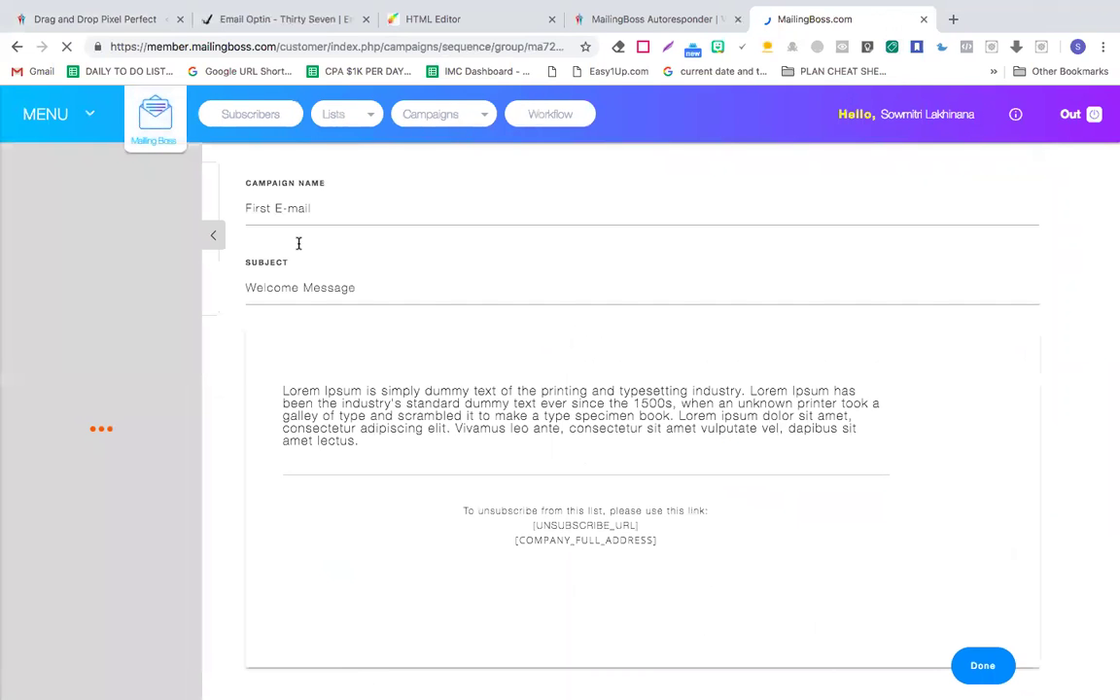
Step: Collapse the side panel covering the email list and rename the first email's campaign to "Email 1 - Welcome Email"
click(216, 240)
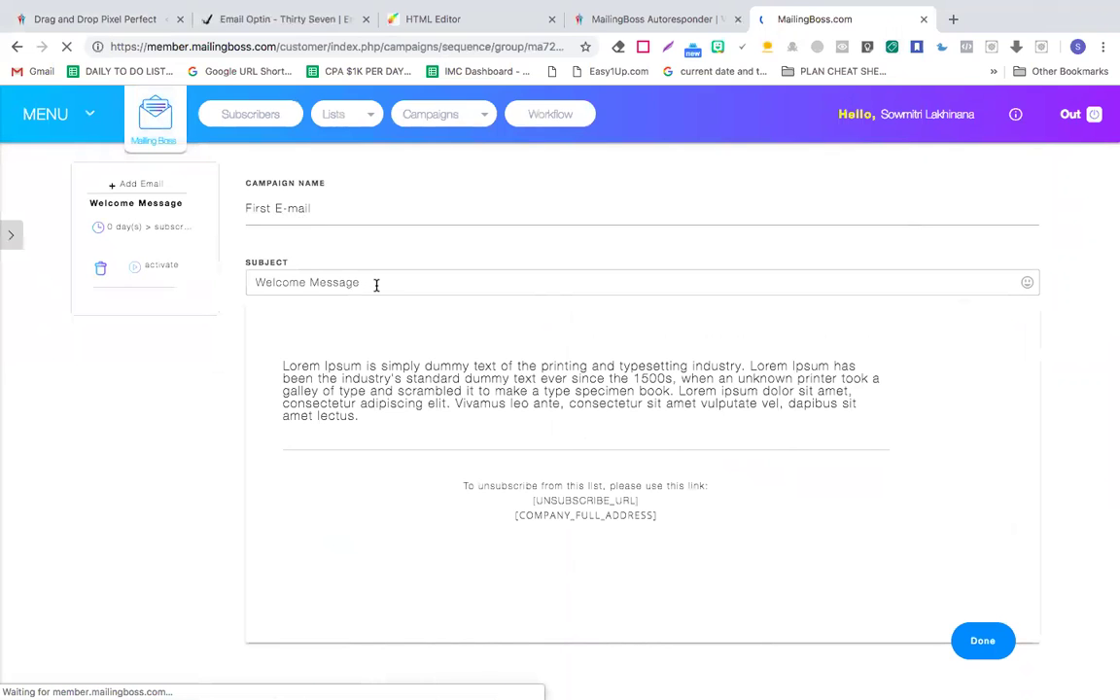
click(279, 211)
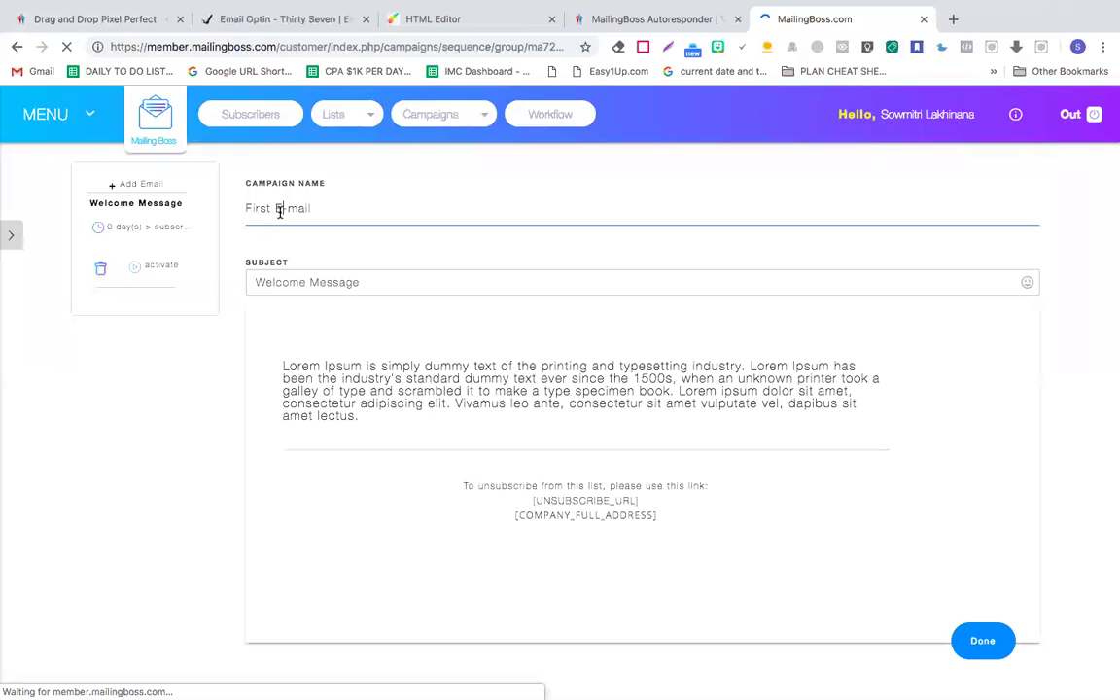
drag(313, 209, 245, 208)
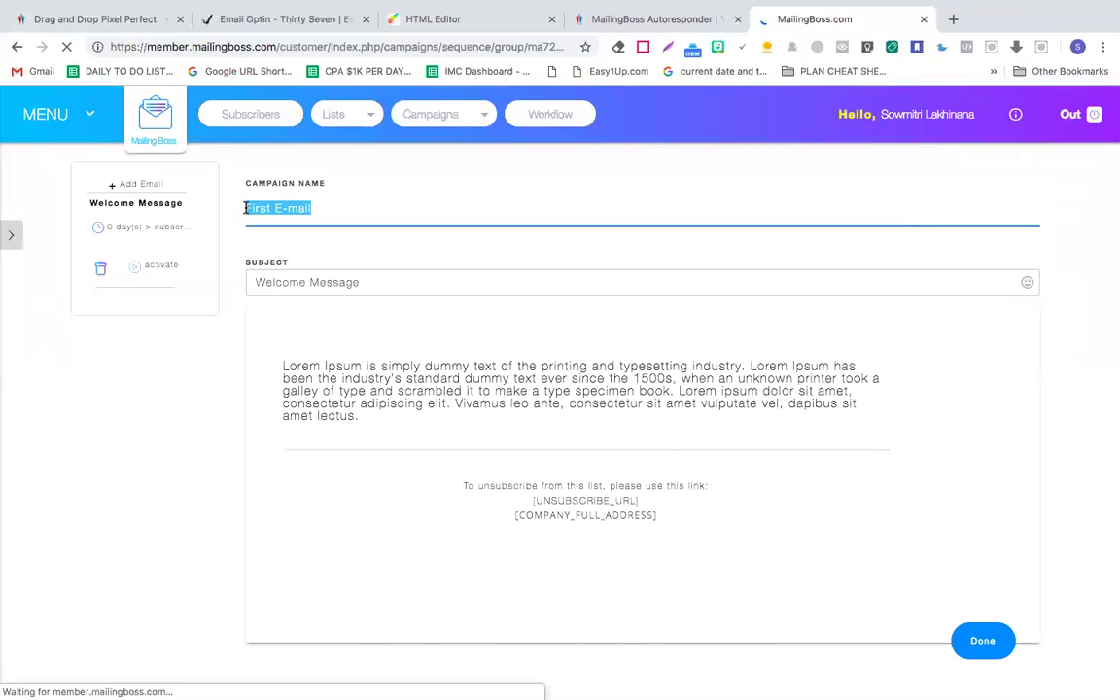
text(Email 1 )
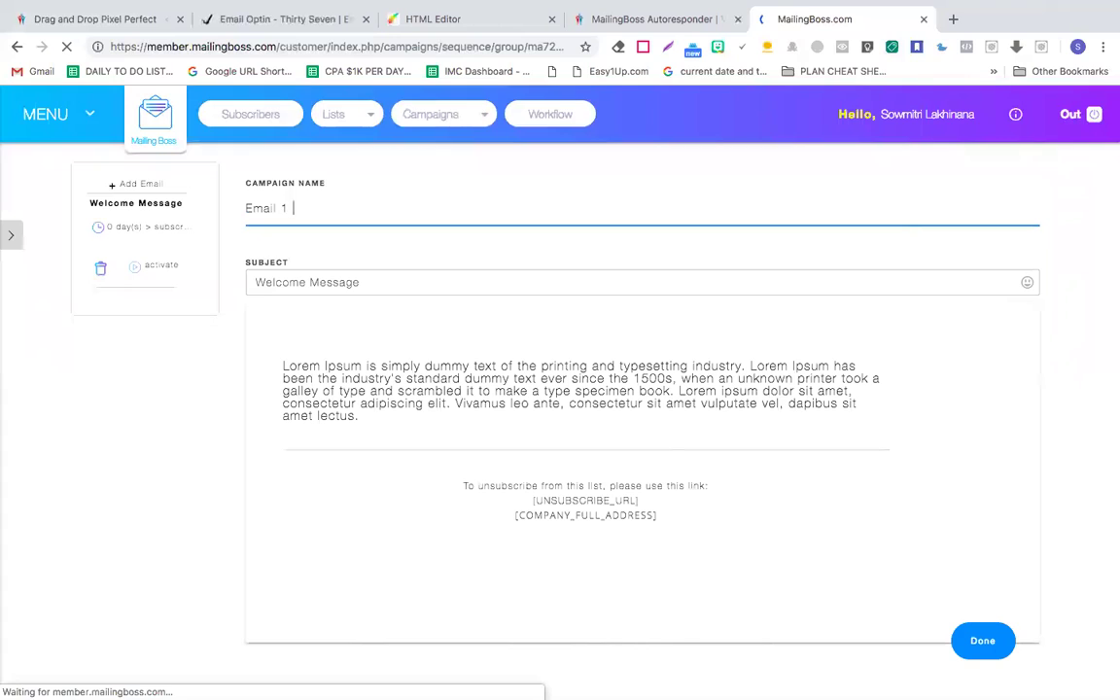
text(- Welcome Email)
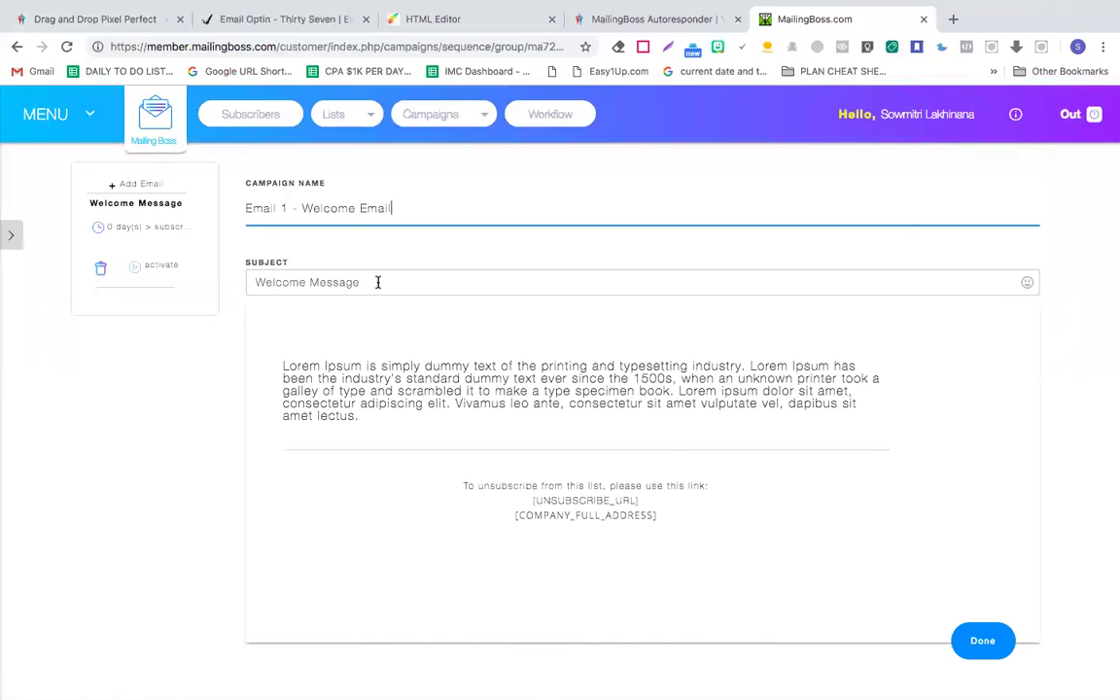
Step: Replace the email's subject with "Thanks for Subscribing to our List - Follow the Instructions in the email"
drag(379, 284, 251, 286)
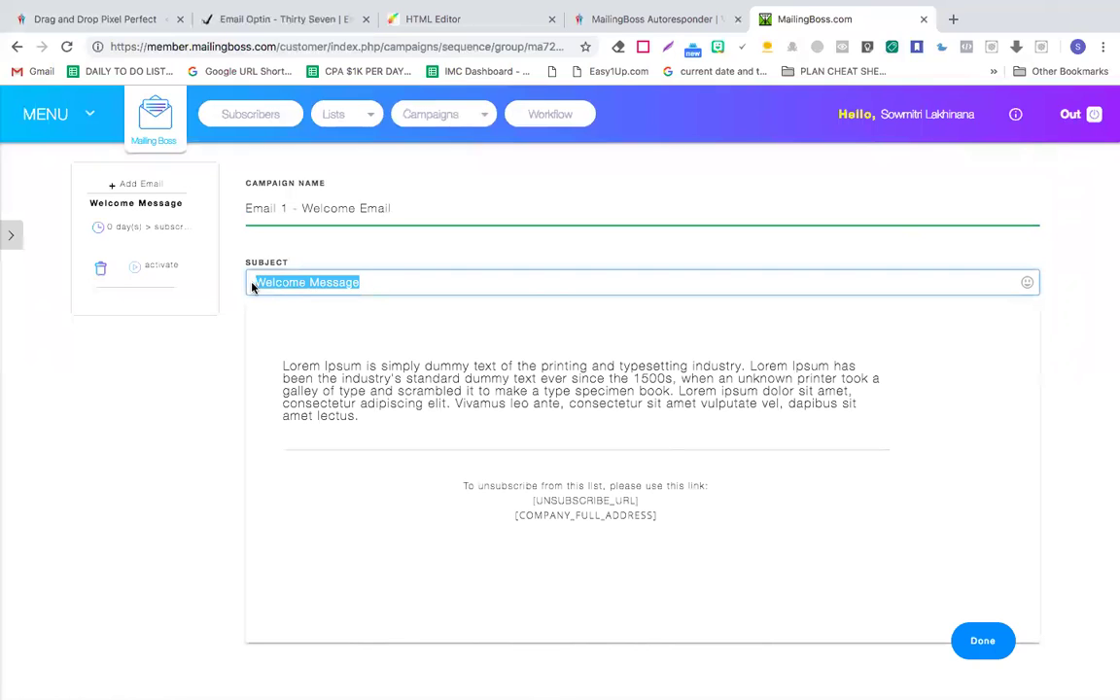
text(Hey)
key(BackSpace)
key(BackSpace)
key(BackSpace)
text(Welcome - Th)
key(super+a)
text(Thanks for Subsc)
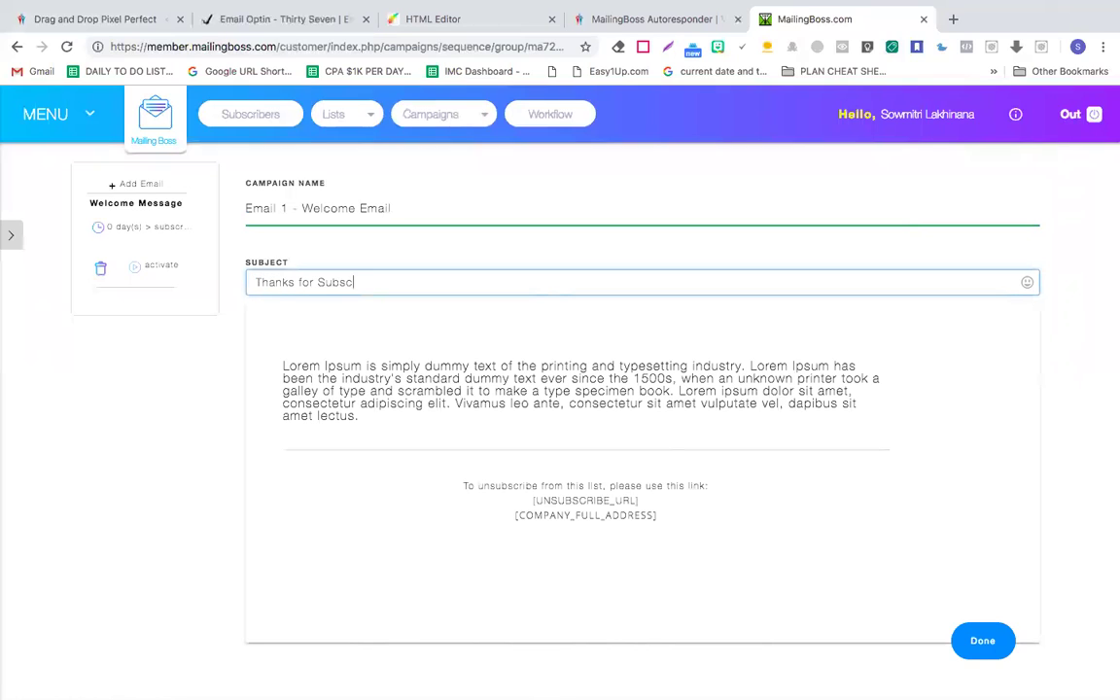
text(ribing to our List - Follow the Ins)
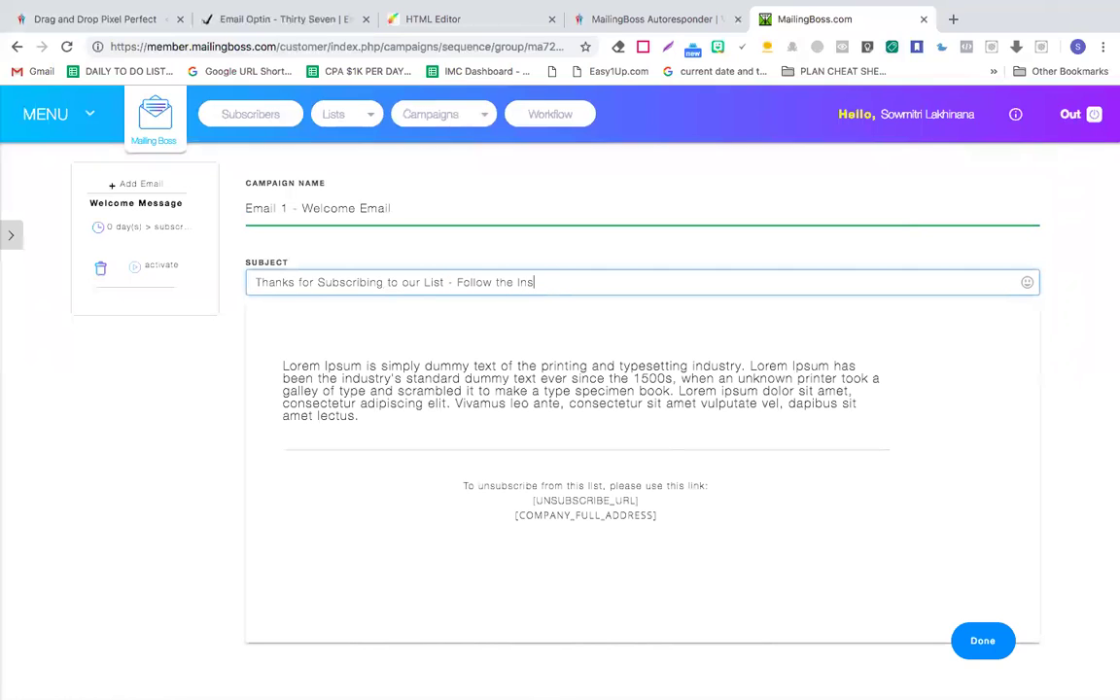
text(trcutionuctions in the email)
Step: Replace the placeholder Lorem Ipsum paragraph in the email body with "Hey ,"
click(376, 418)
drag(377, 418, 282, 362)
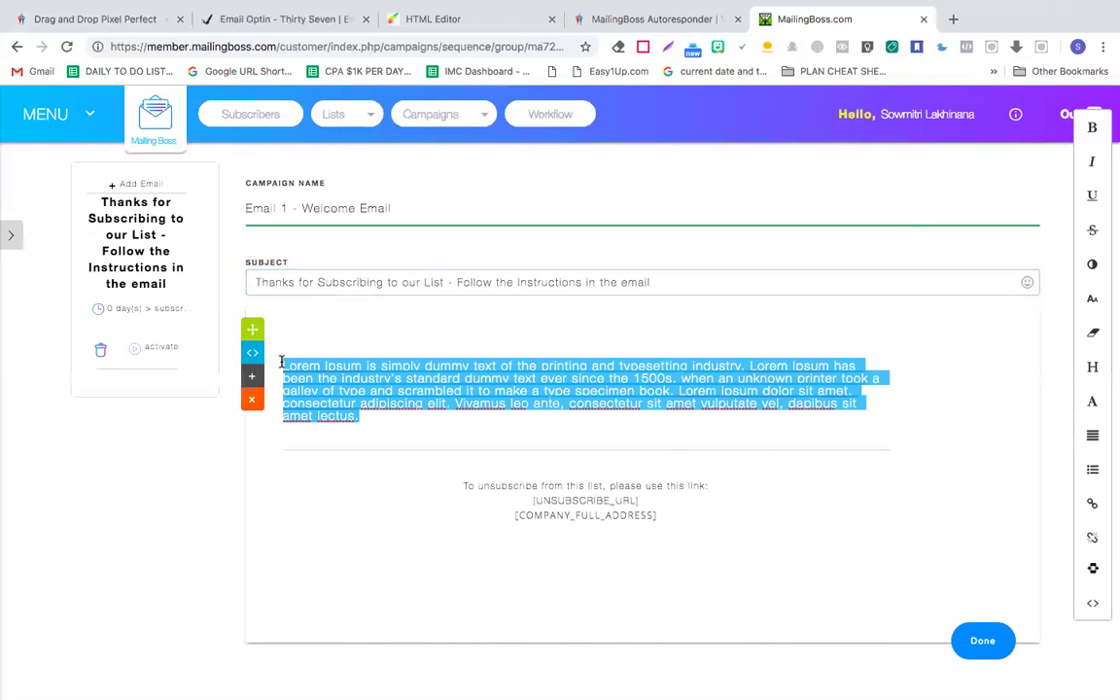
text(hey)
text(Hey ,)
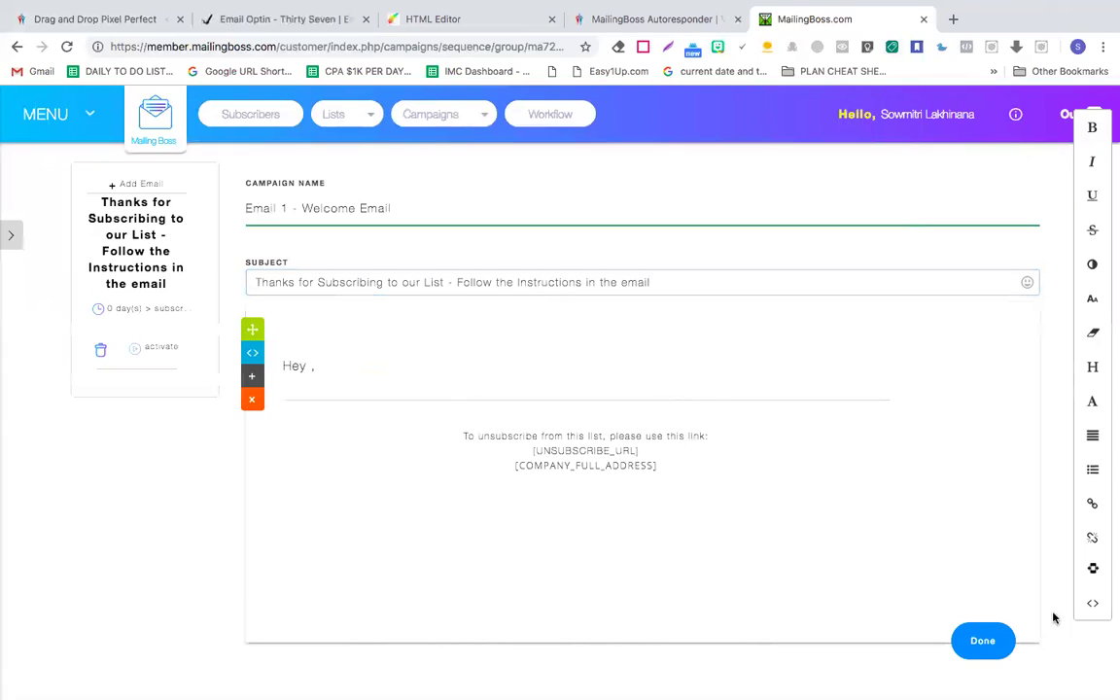
Step: Check the HTML source of the whole email and of the greeting block, removing the comma from the greeting
click(1092, 603)
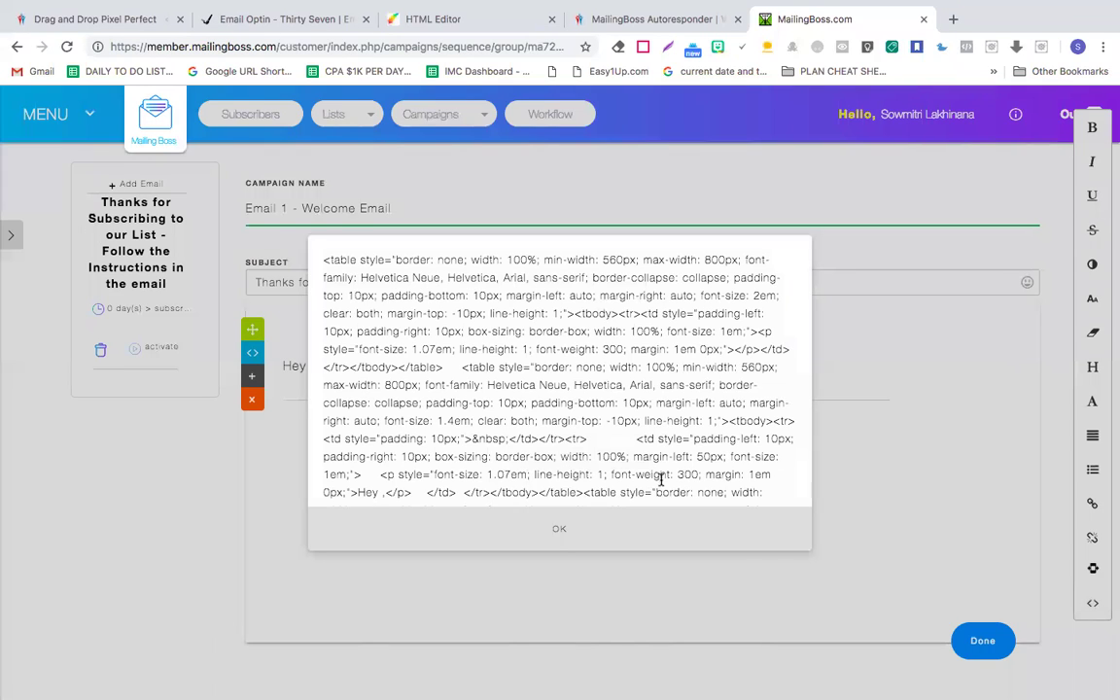
click(557, 530)
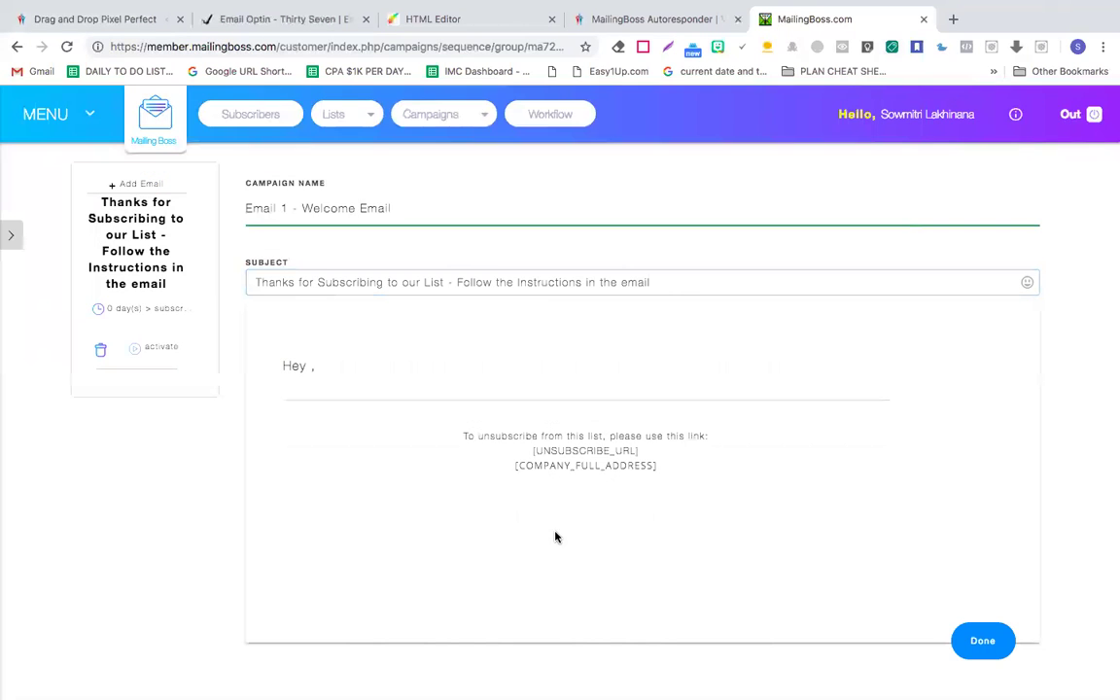
click(325, 368)
key(BackSpace)
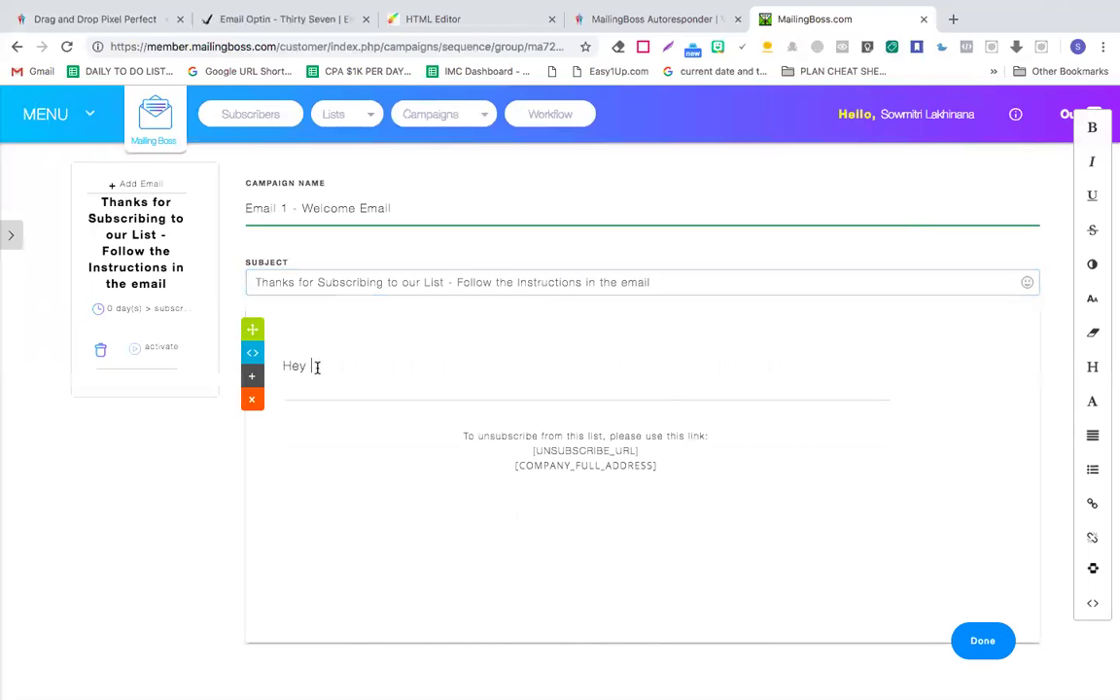
click(252, 352)
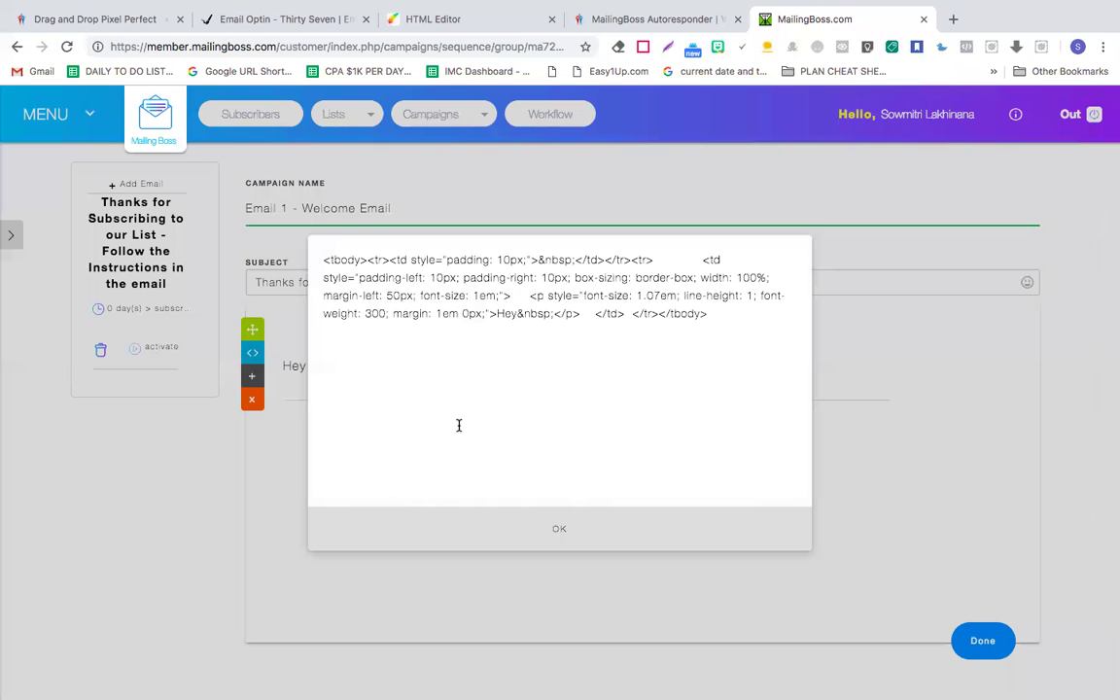
click(567, 545)
Step: Duplicate the greeting block and clear all text from the copy
click(305, 365)
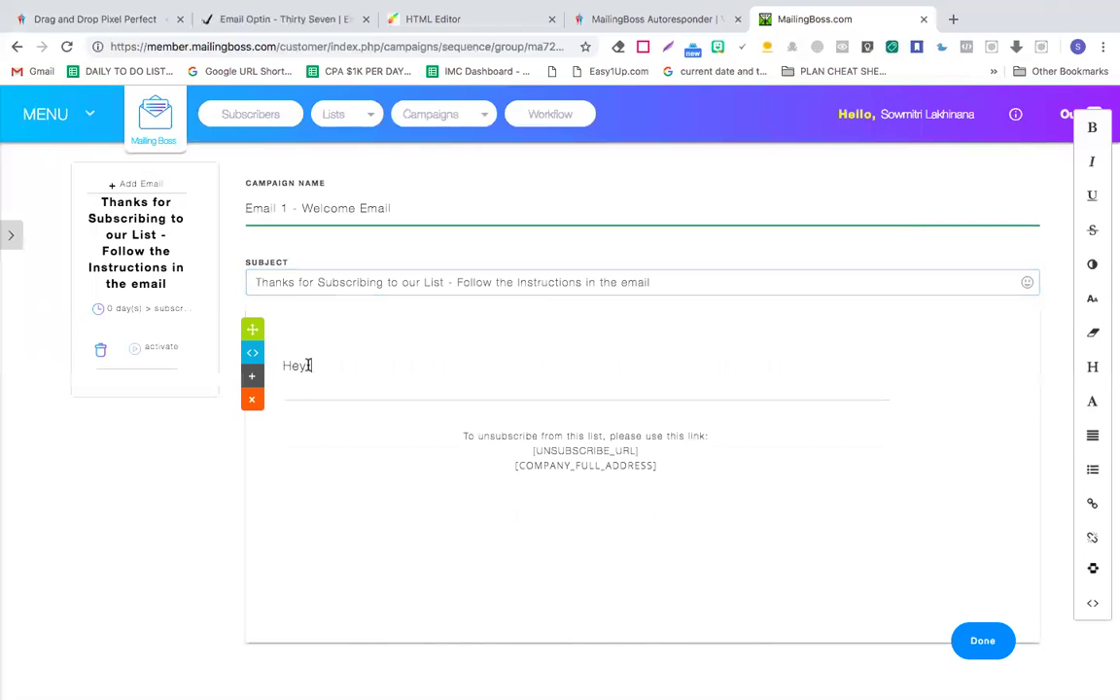
click(250, 379)
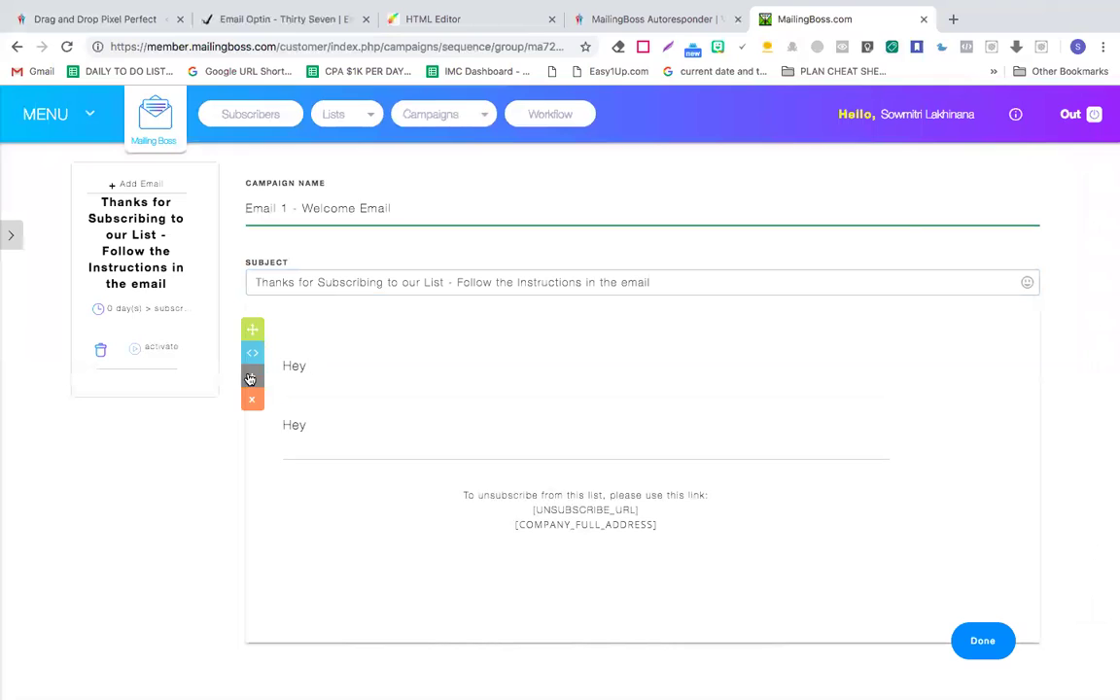
click(313, 426)
key(BackSpace)
key(BackSpace)
key(BackSpace)
key(BackSpace)
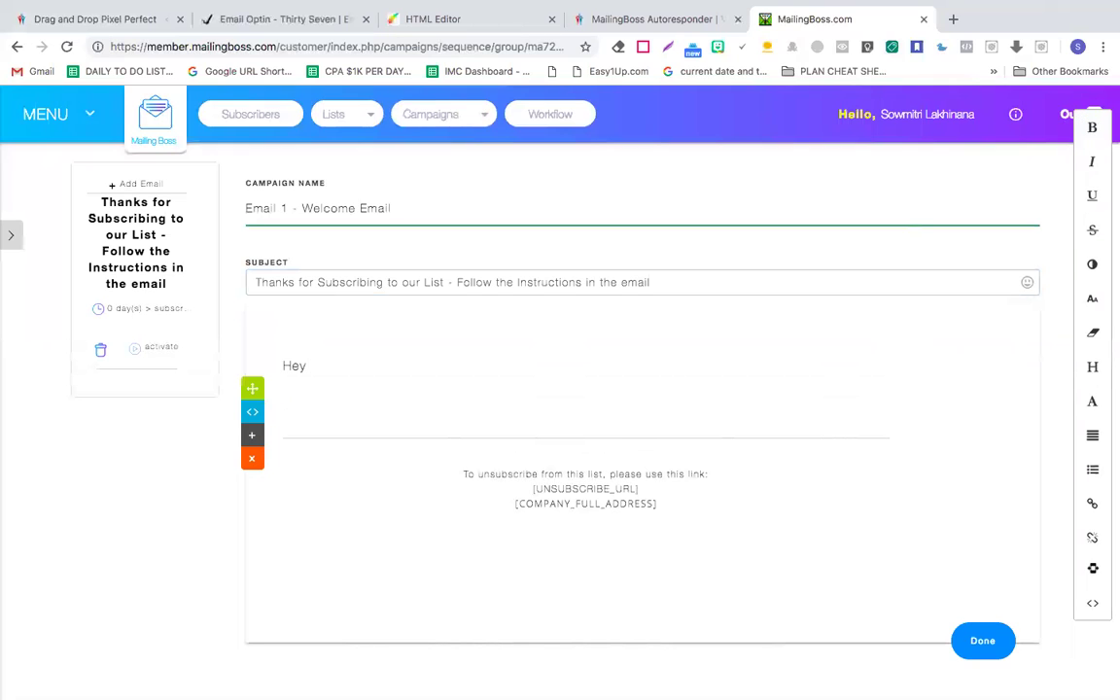
Step: Complete the greeting with the recipient's first name and a comma, followed by a blank line
click(335, 361)
text(Peter,)
key(Return)
key(Return)
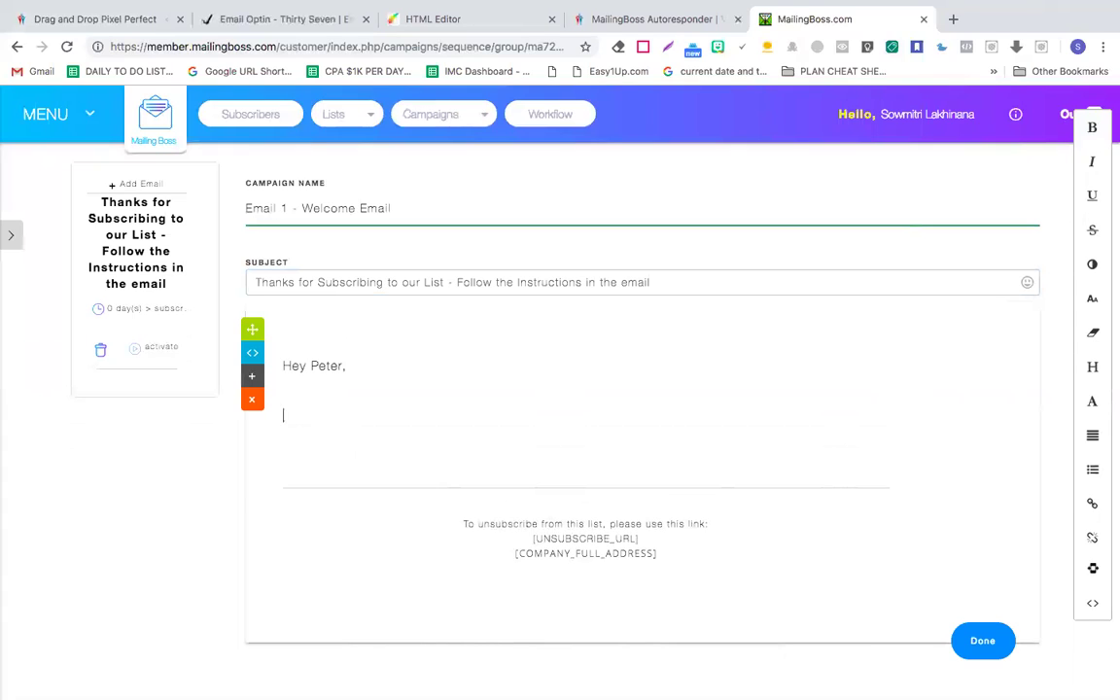
Step: Write underneath "We are excited to have you on our list , if you have not signed up for free on our offer - Click Here To Sign Up Now."
text(We are excited to)
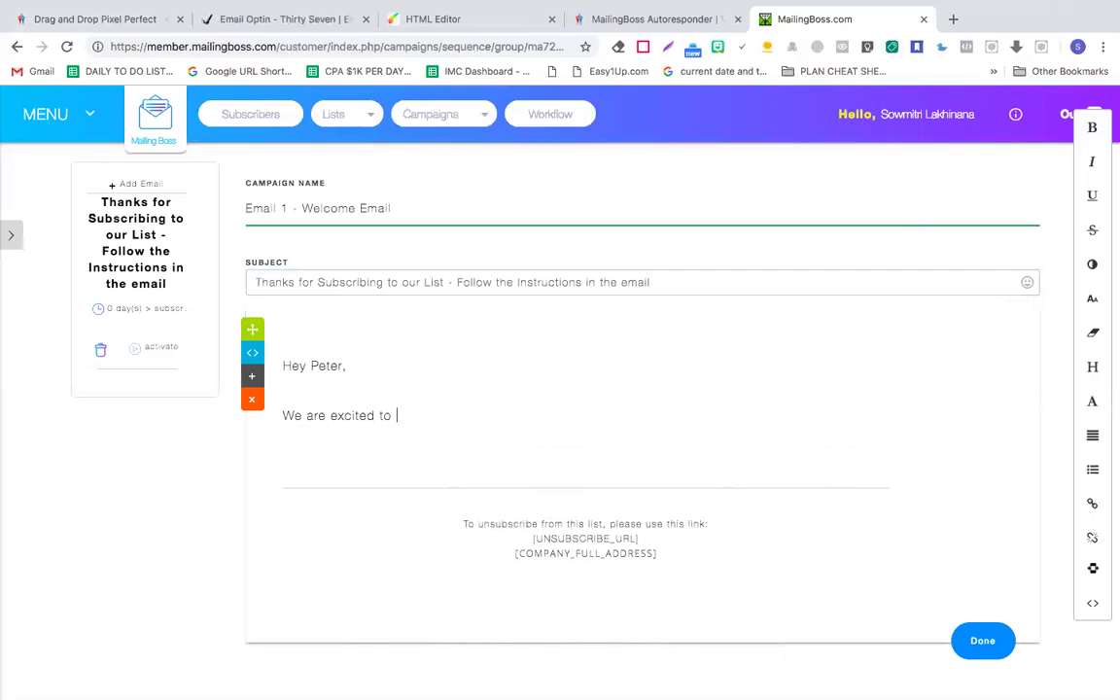
key(BackSpace)
key(BackSpace)
text(to have you on our list , if you have not )
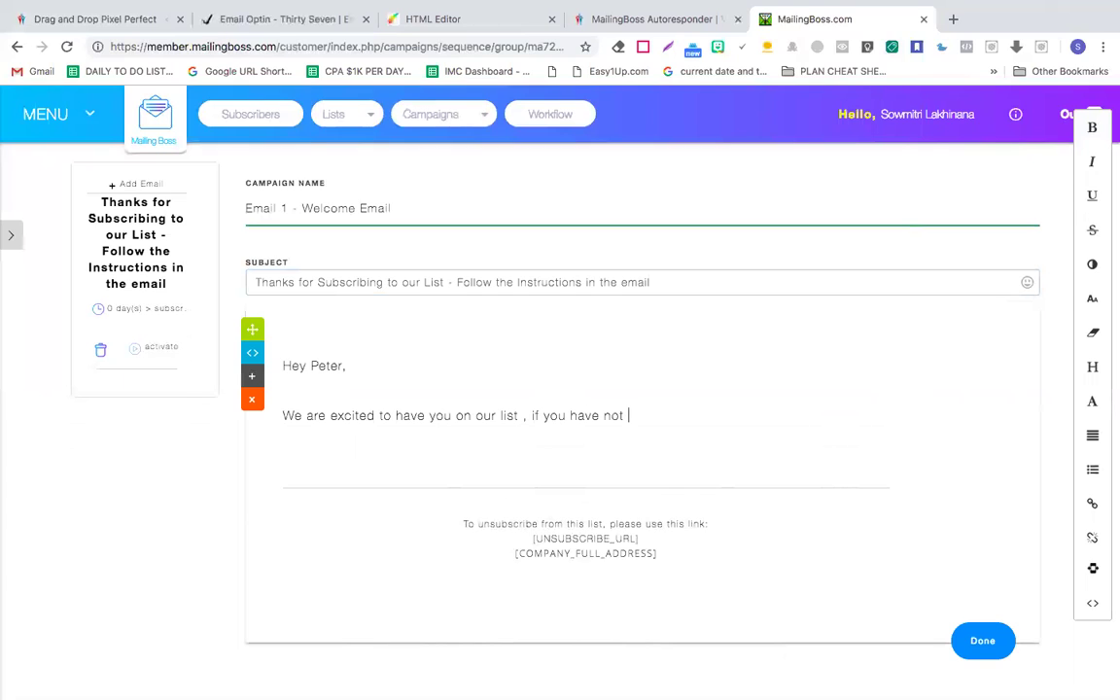
text(signed up for free on our offe)
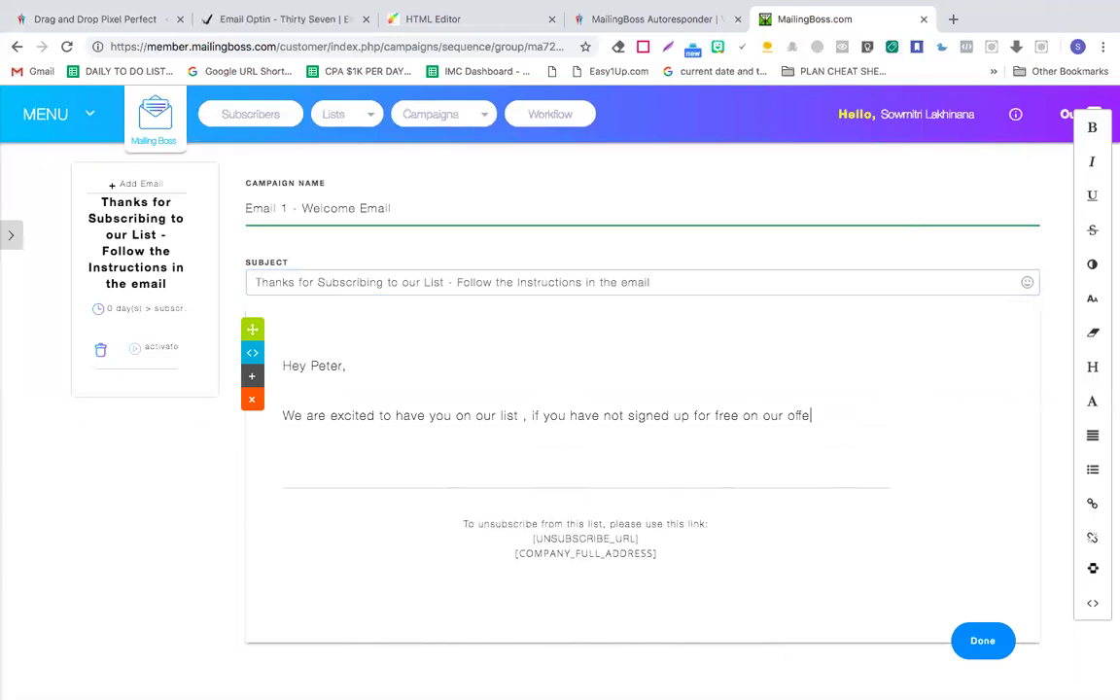
text(r - Click Here To)
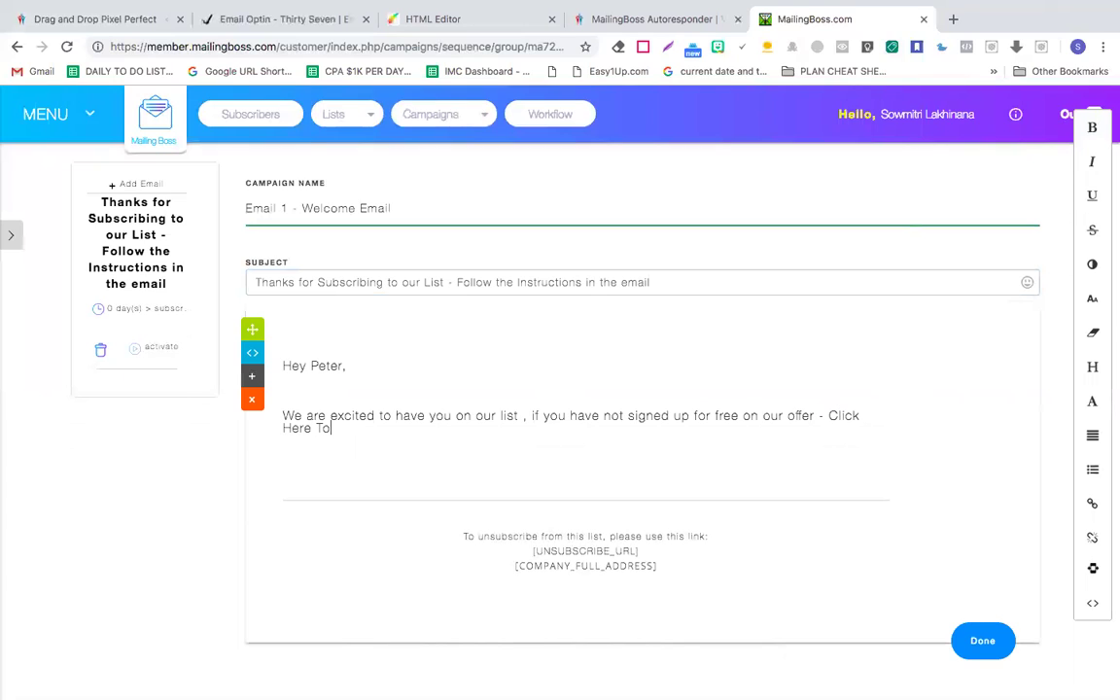
text( Sign Up Now.)
Step: Add a separate line reading "The Above Page will expire in 72 hours , so sign up right away to secure your Spot."
key(Return)
key(Return)
text(The )
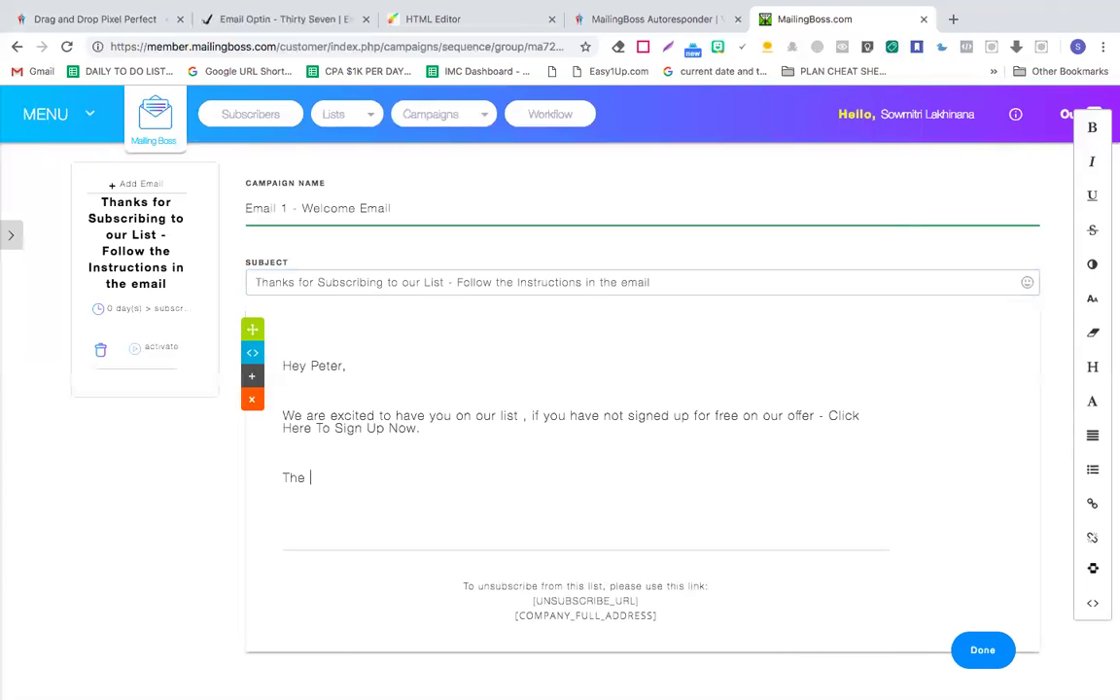
text(Above Page will expi)
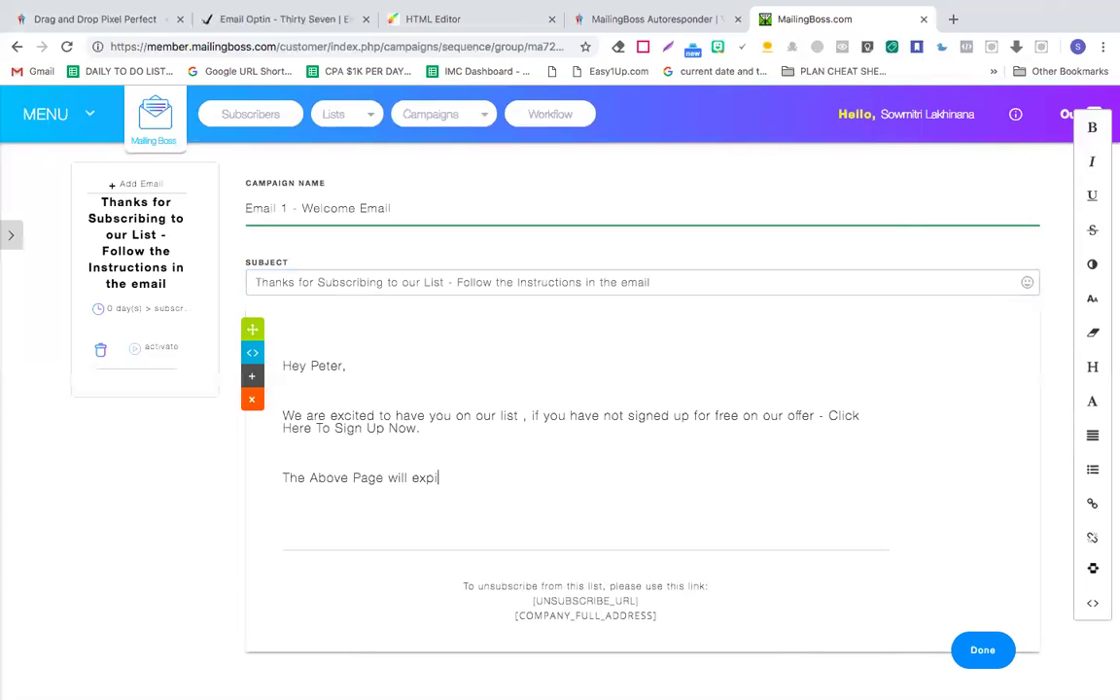
text(re in 72 hours , so sig)
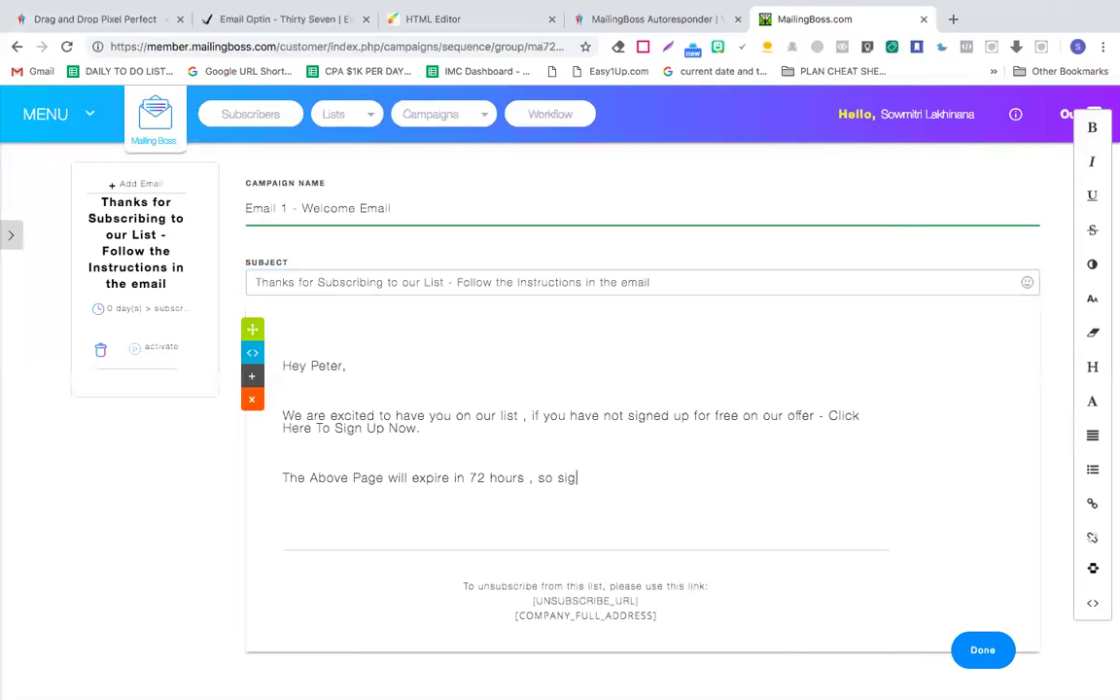
text(n up right away to secure your Spot.)
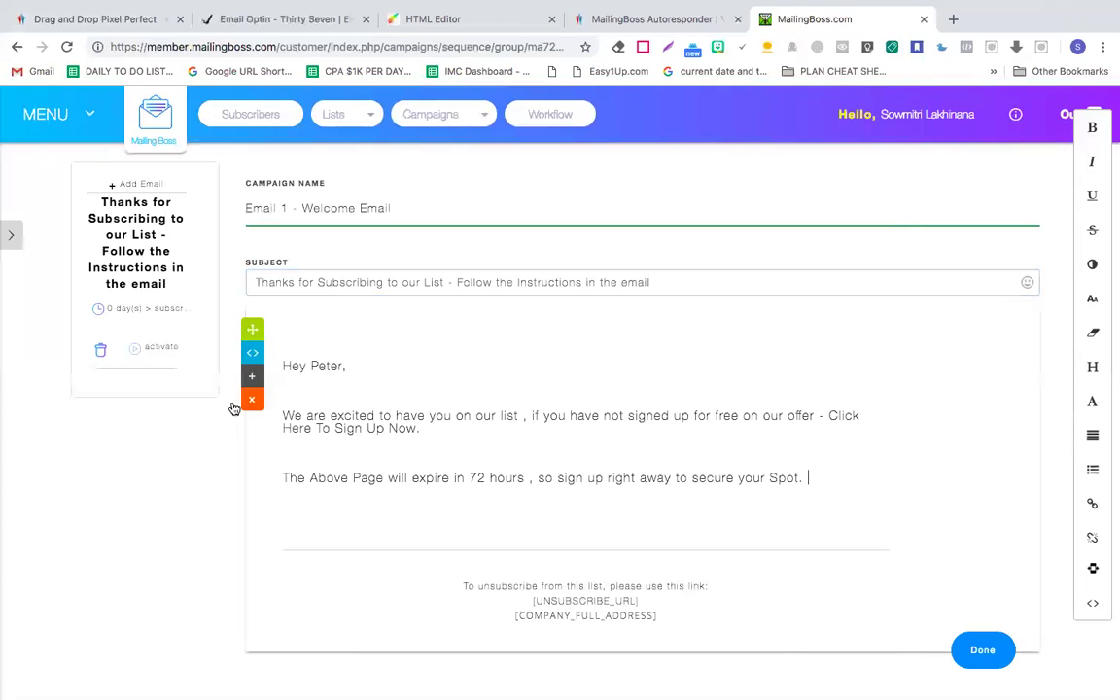
drag(528, 477, 282, 477)
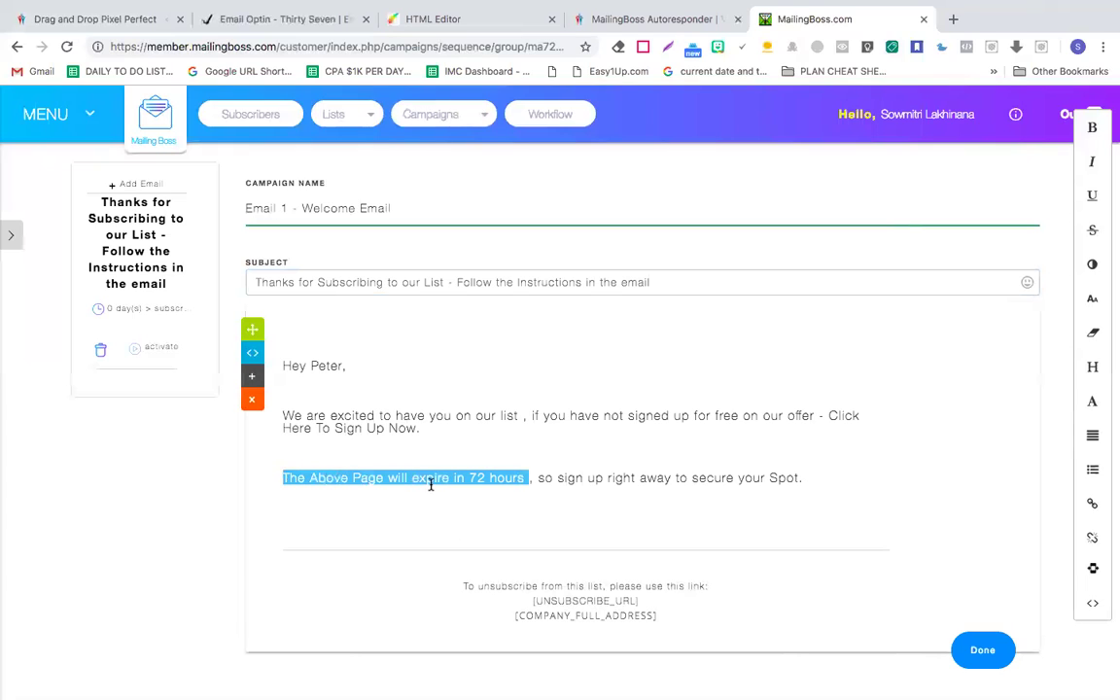
click(605, 465)
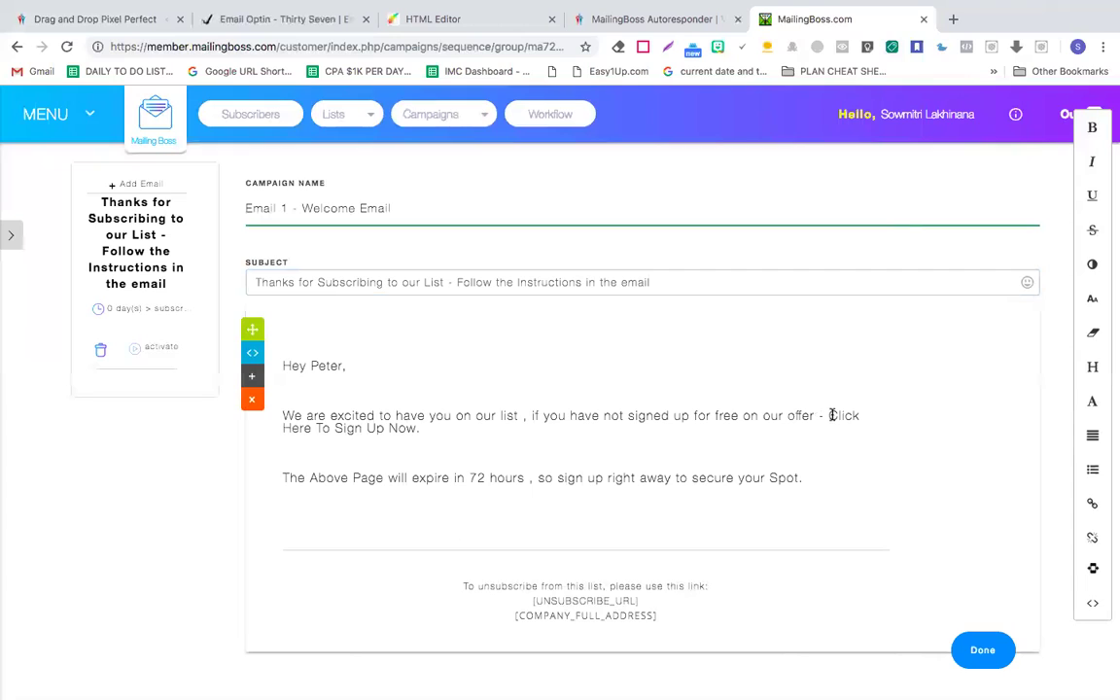
drag(830, 415, 834, 425)
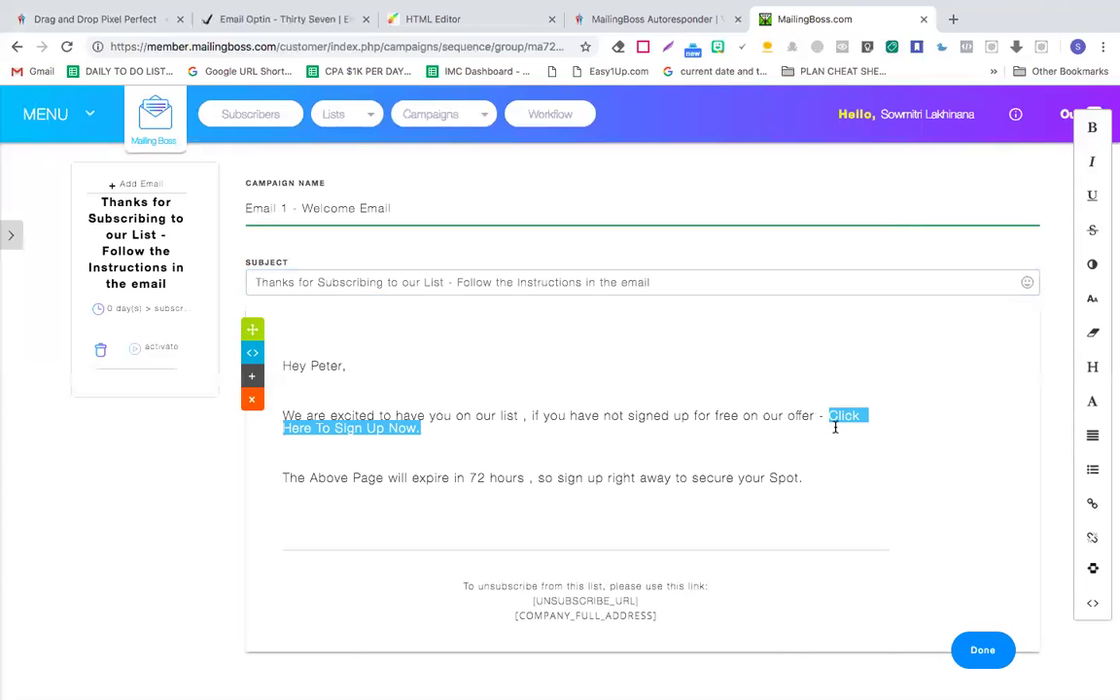
click(1093, 504)
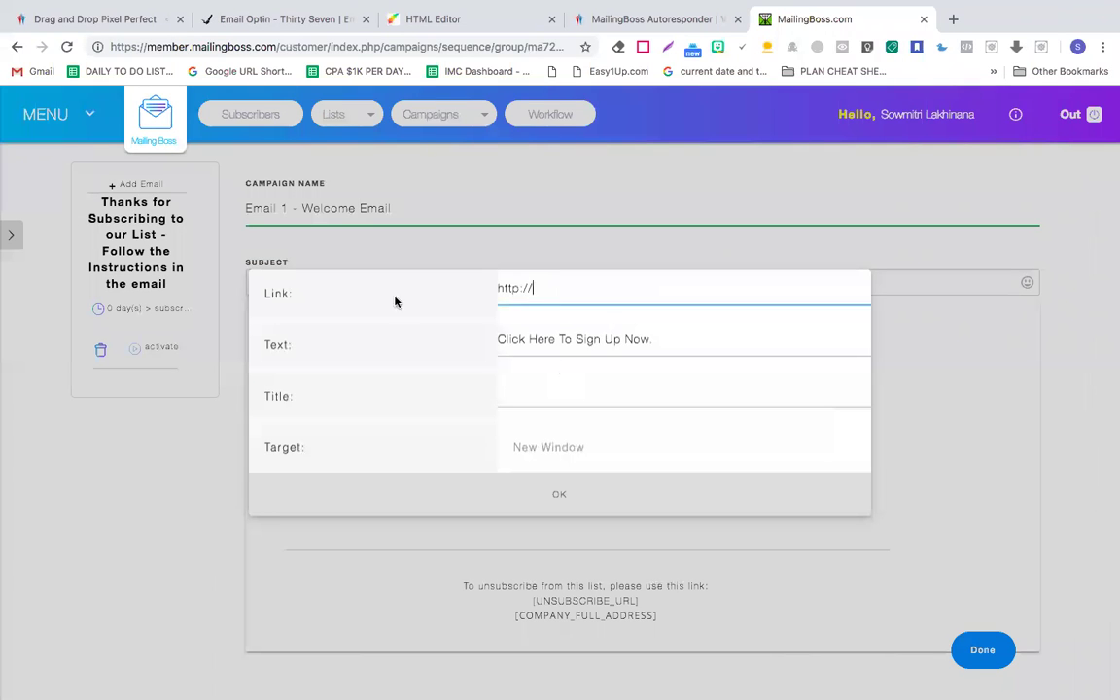
text(w)
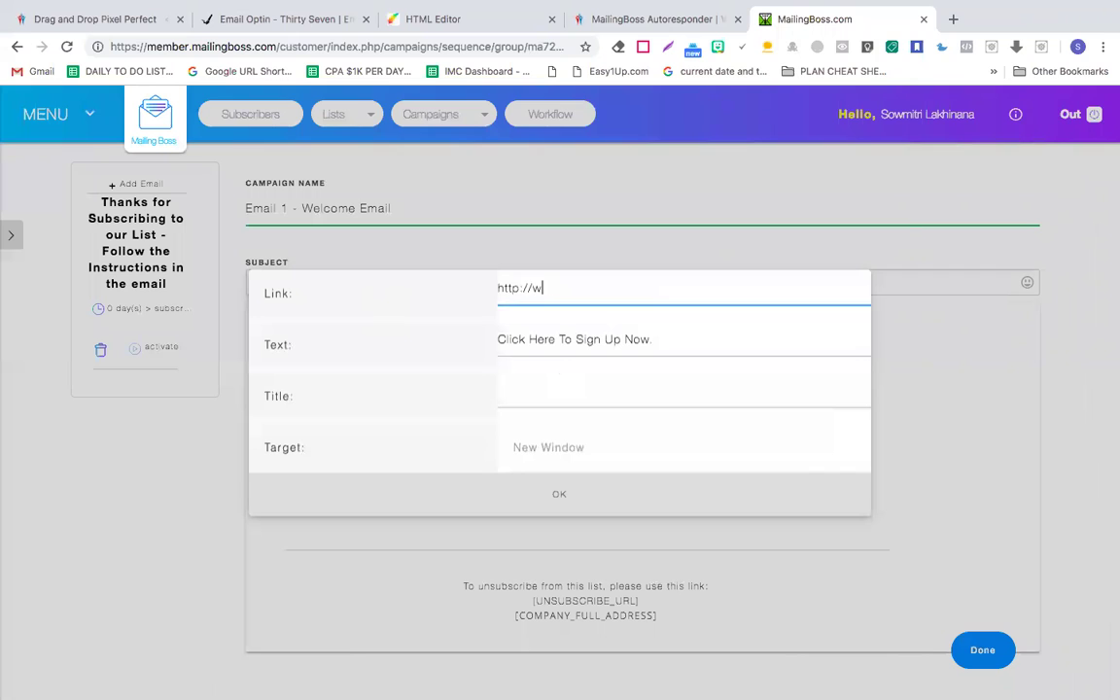
text(ww.your)
text(cpaofferc)
key(BackSpace)
key(BackSpace)
key(BackSpace)
key(BackSpace)
key(BackSpace)
key(BackSpace)
key(BackSpace)
text(newclickmagick.com)
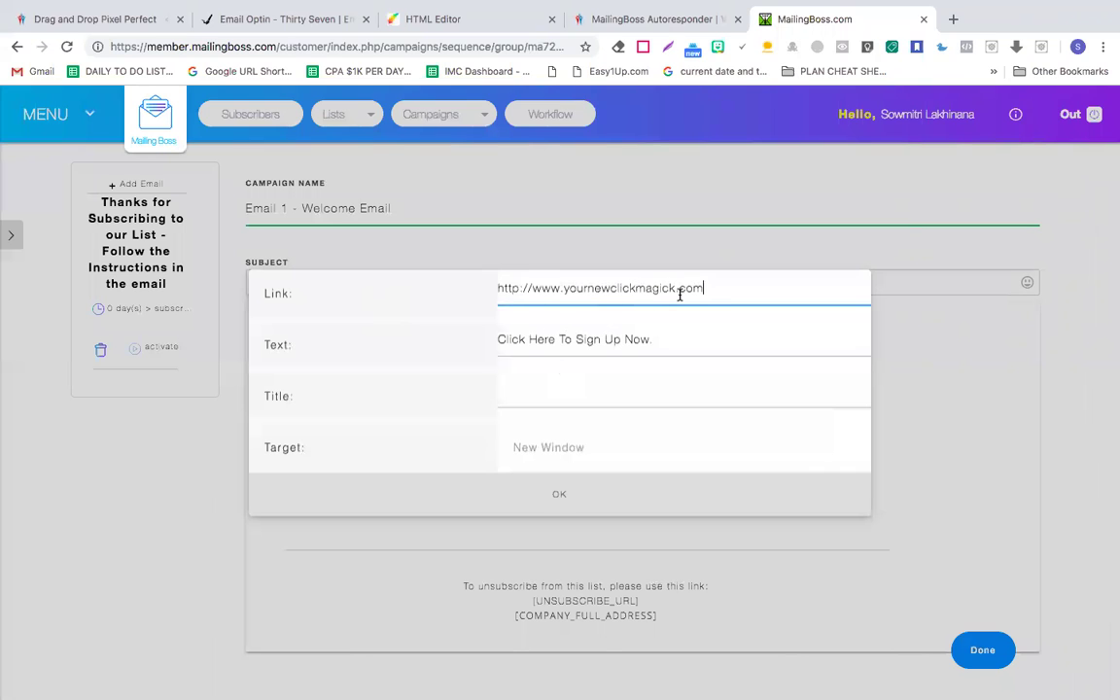
drag(714, 288, 497, 288)
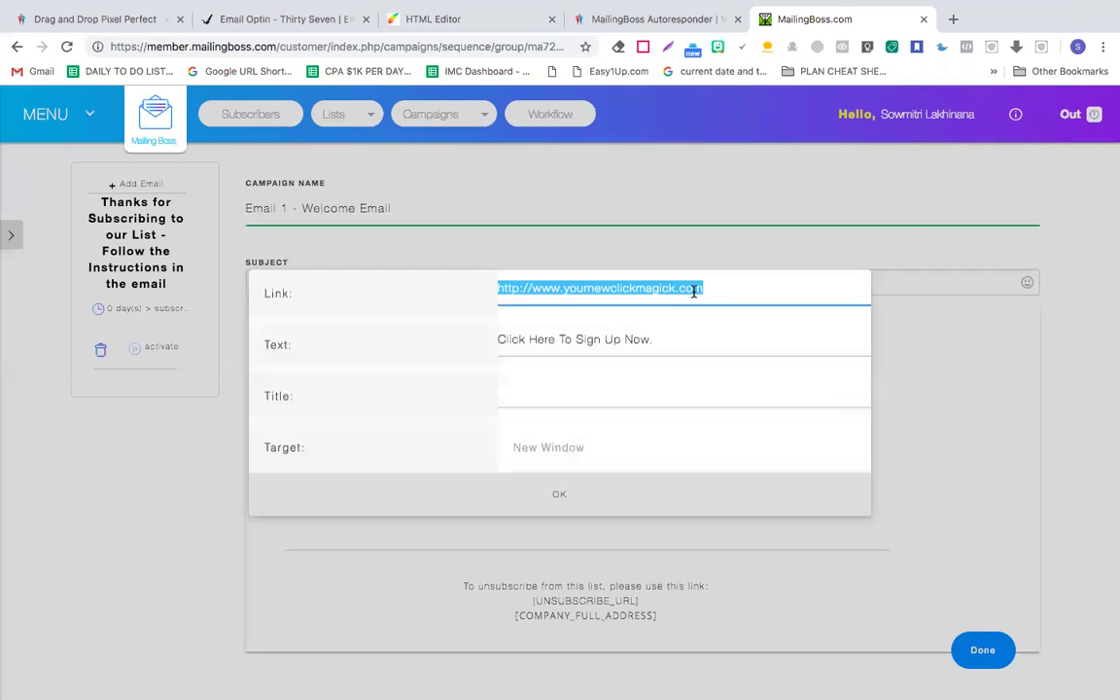
click(627, 340)
click(566, 498)
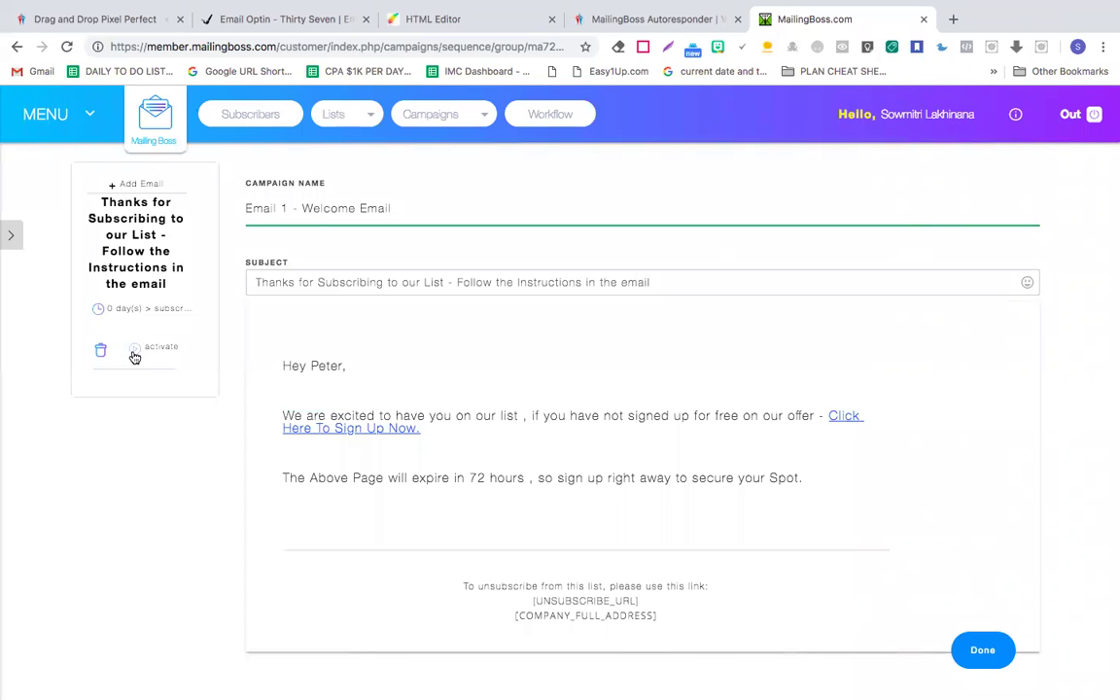
Step: Activate the welcome email and add another email to the sequence
scroll(132, 358, up, 5)
scroll(136, 356, down, 5)
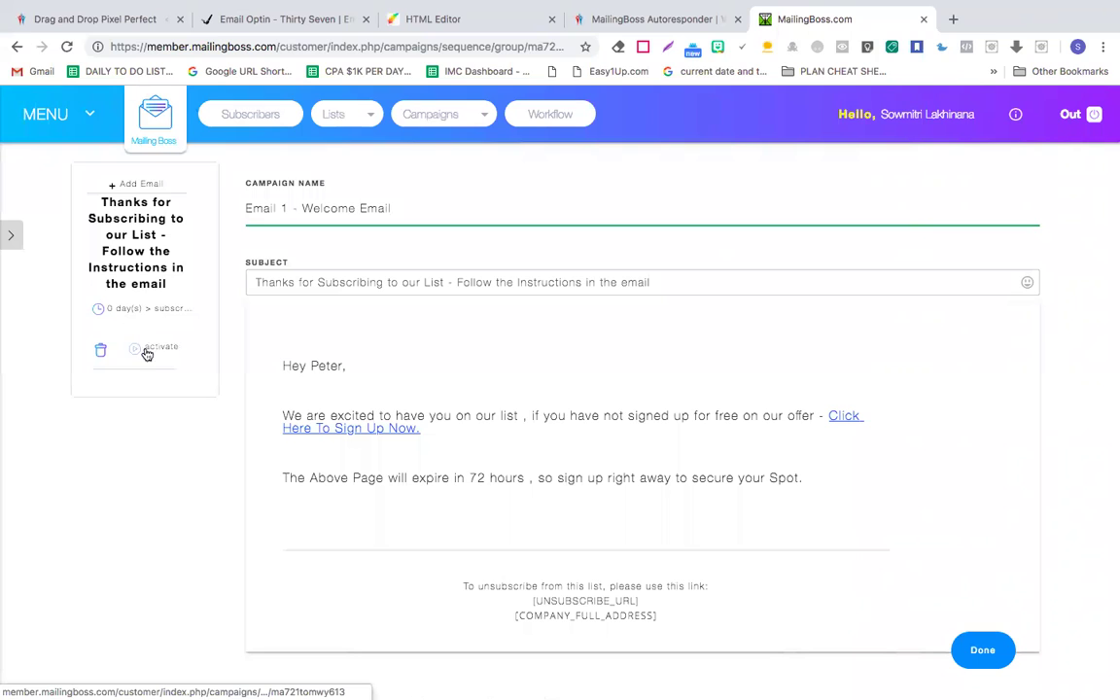
click(136, 350)
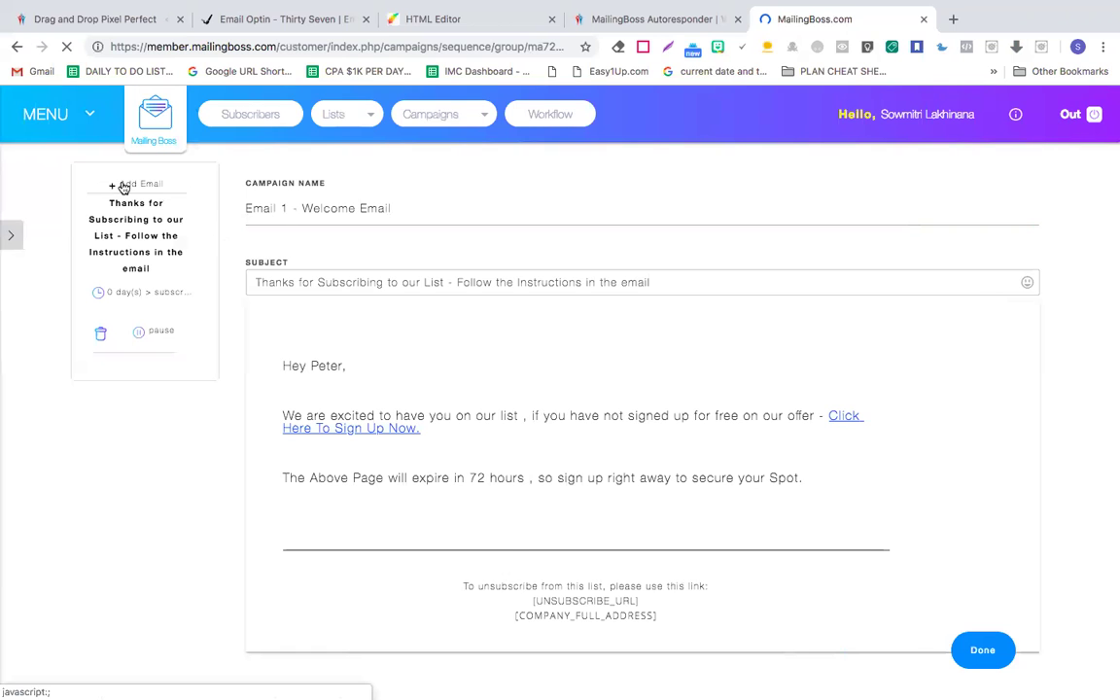
scroll(123, 187, up, 5)
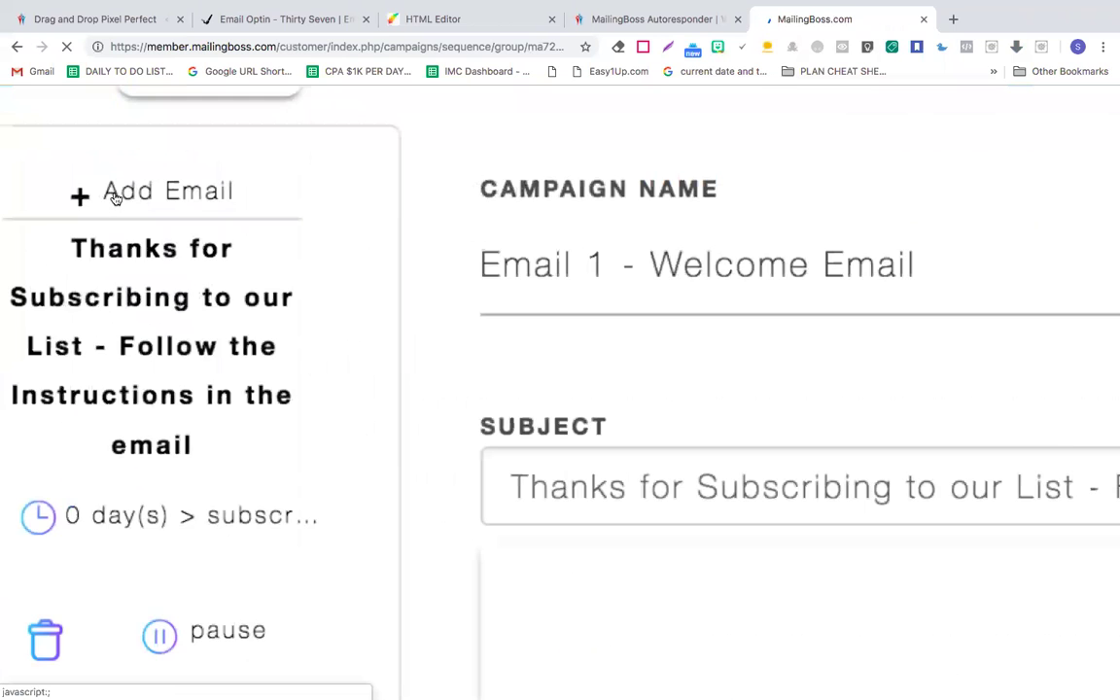
click(115, 194)
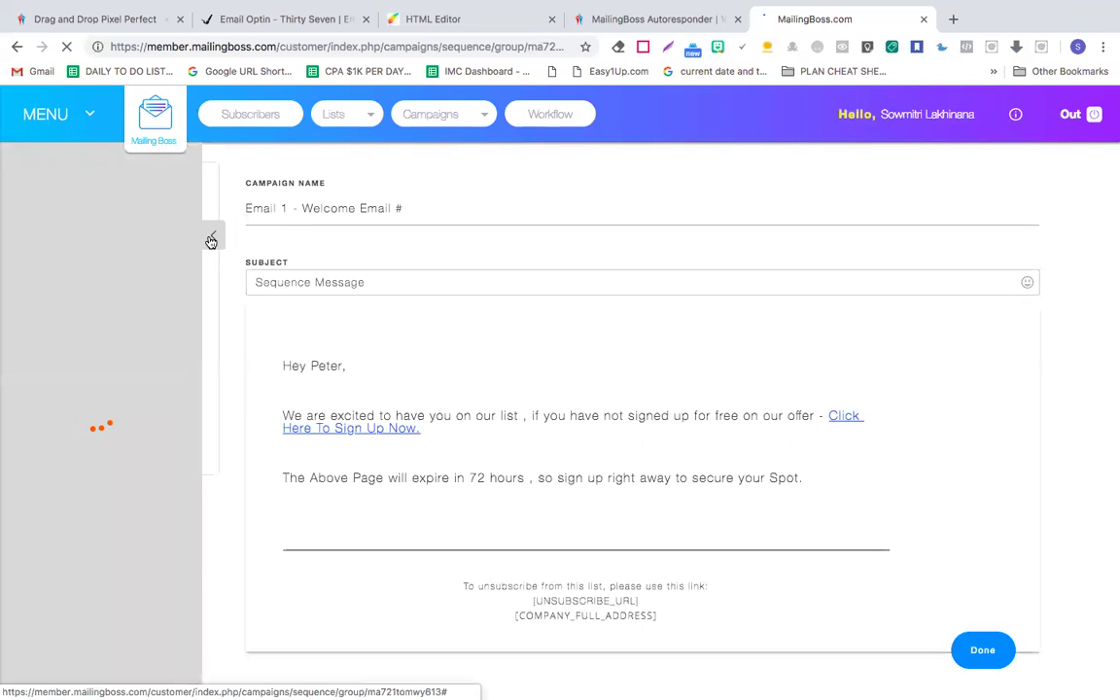
Step: Change the new email's campaign name to "Email 2 -"
click(304, 208)
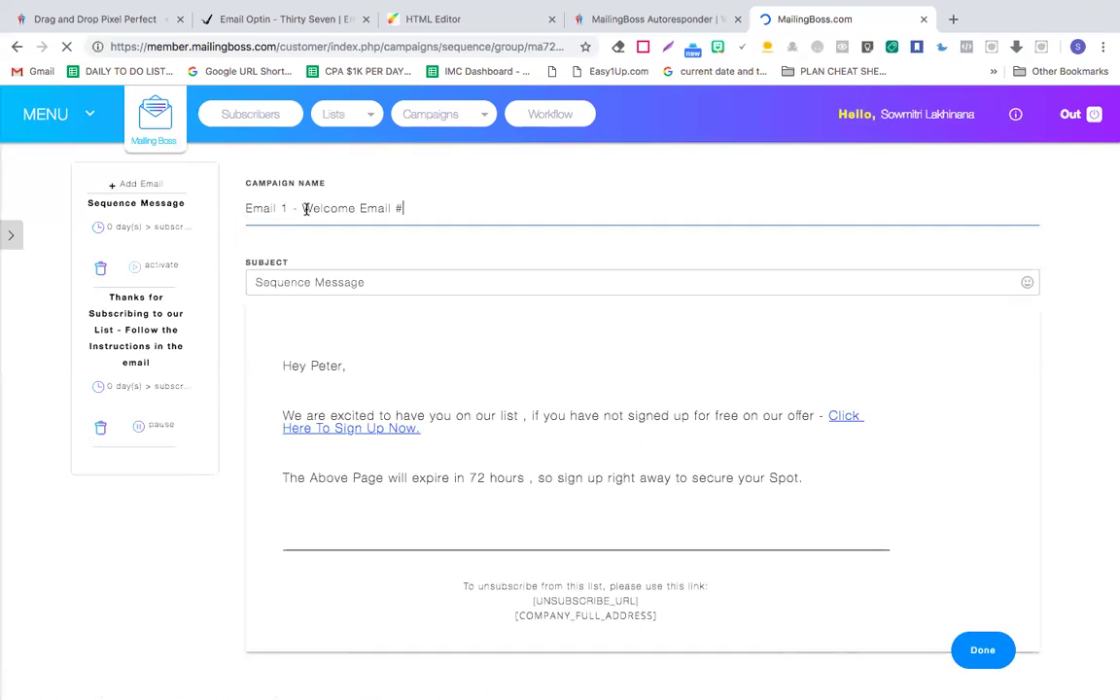
text(2)
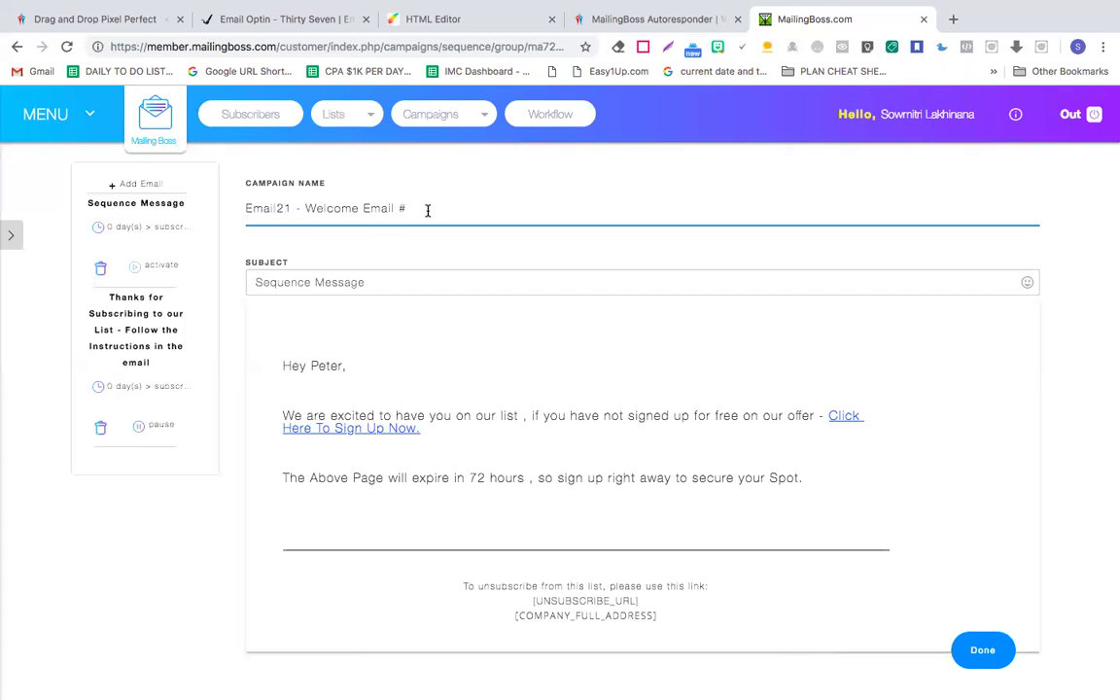
click(291, 208)
key(BackSpace)
click(281, 208)
drag(405, 208, 305, 210)
key(BackSpace)
Step: Replace the second email's subject with "Happy Monday , Get a Free Gift Card From Us"
drag(367, 282, 255, 283)
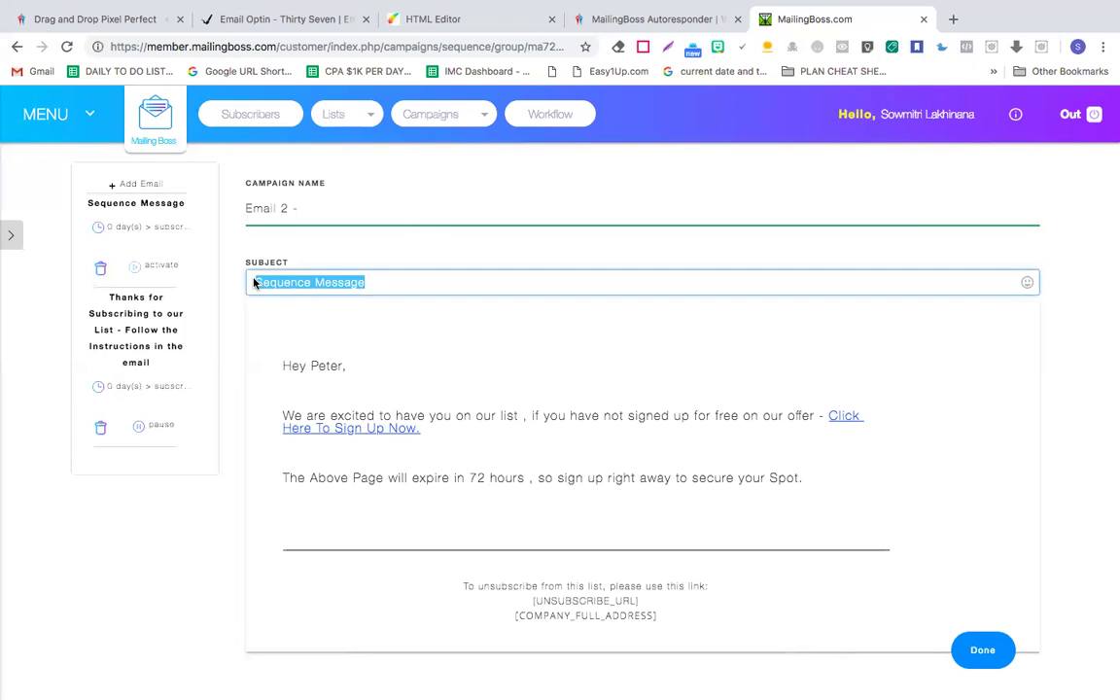
text(Hello)
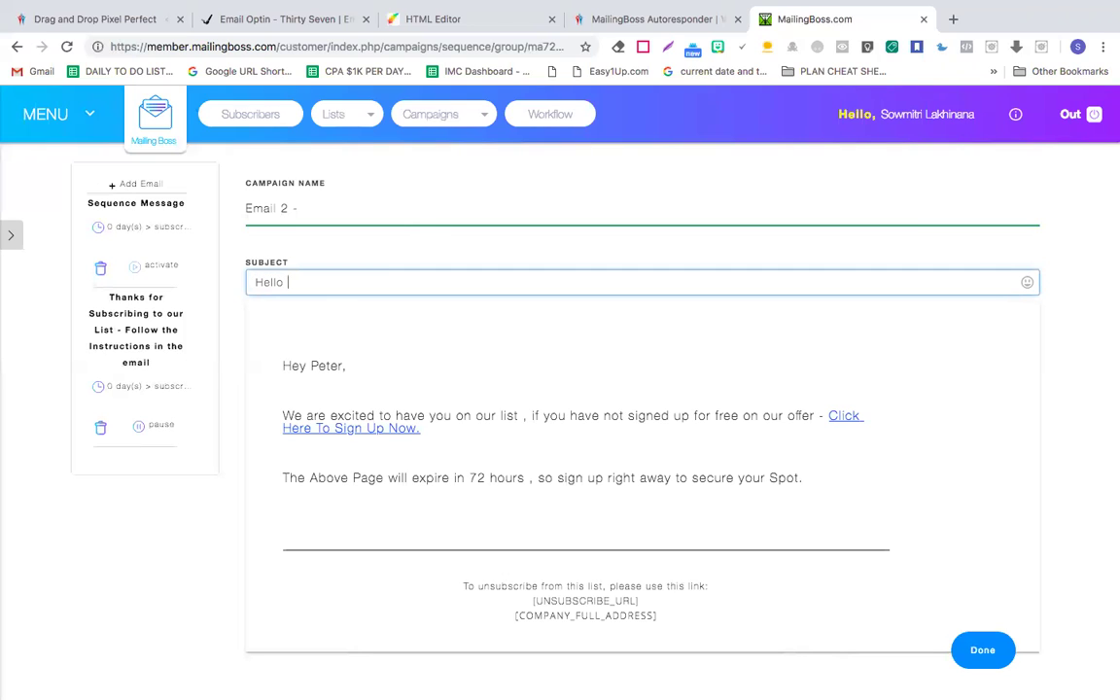
key(BackSpace)
key(BackSpace)
key(BackSpace)
text(Happ)
text(y Money)
text(da)
text(y , We have)
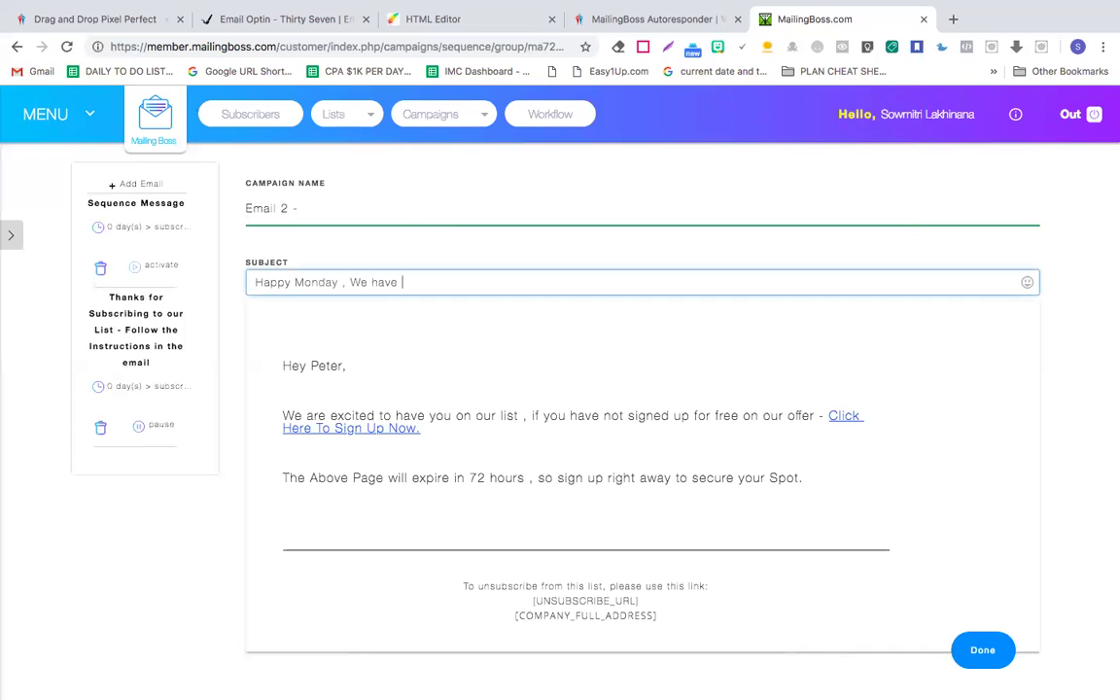
key(BackSpace)
key(BackSpace)
key(BackSpace)
key(BackSpace)
key(BackSpace)
key(BackSpace)
key(BackSpace)
text(Get a Free Gift Card From Us)
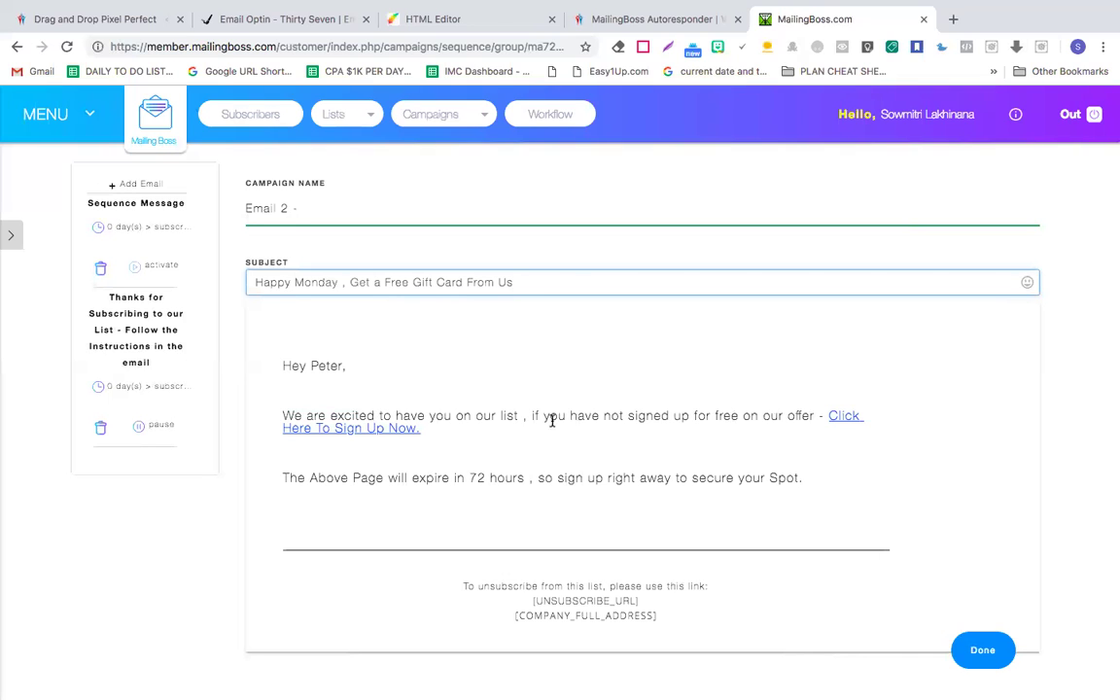
Step: Replace the body sentence before the link with "Happy Monday, We are giving free Gift Cards to our Subscribers"
drag(814, 416, 282, 417)
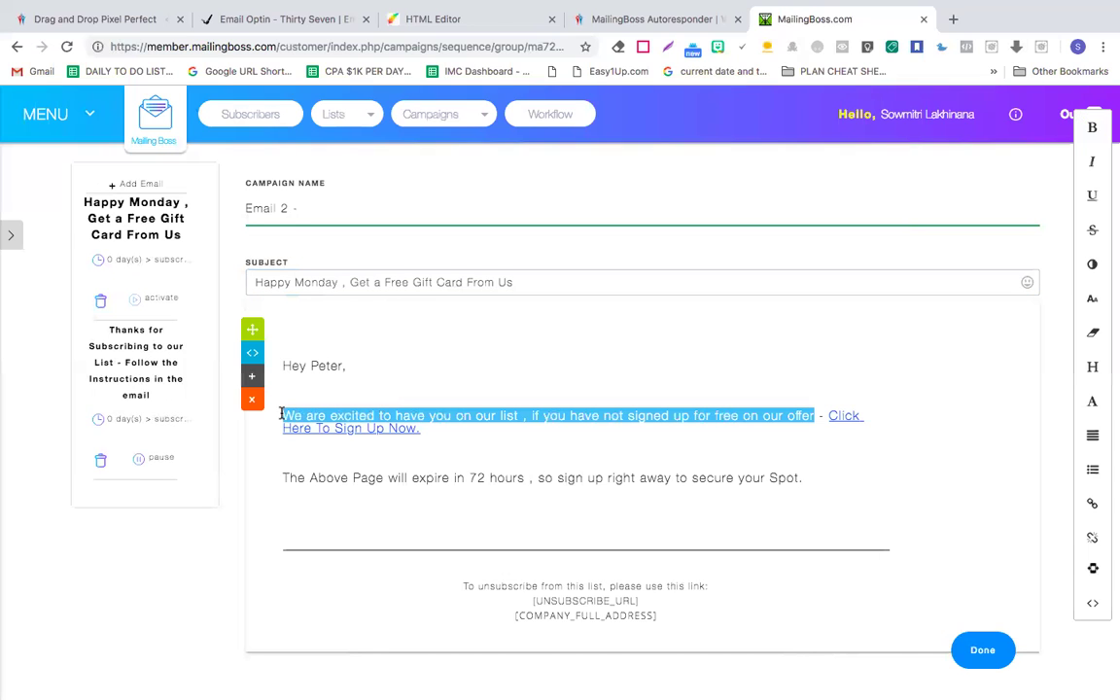
text(Happy Monday, We are giving free F)
key(BackSpace)
text(Gift Cards to)
text( our )
text(Subscriber)
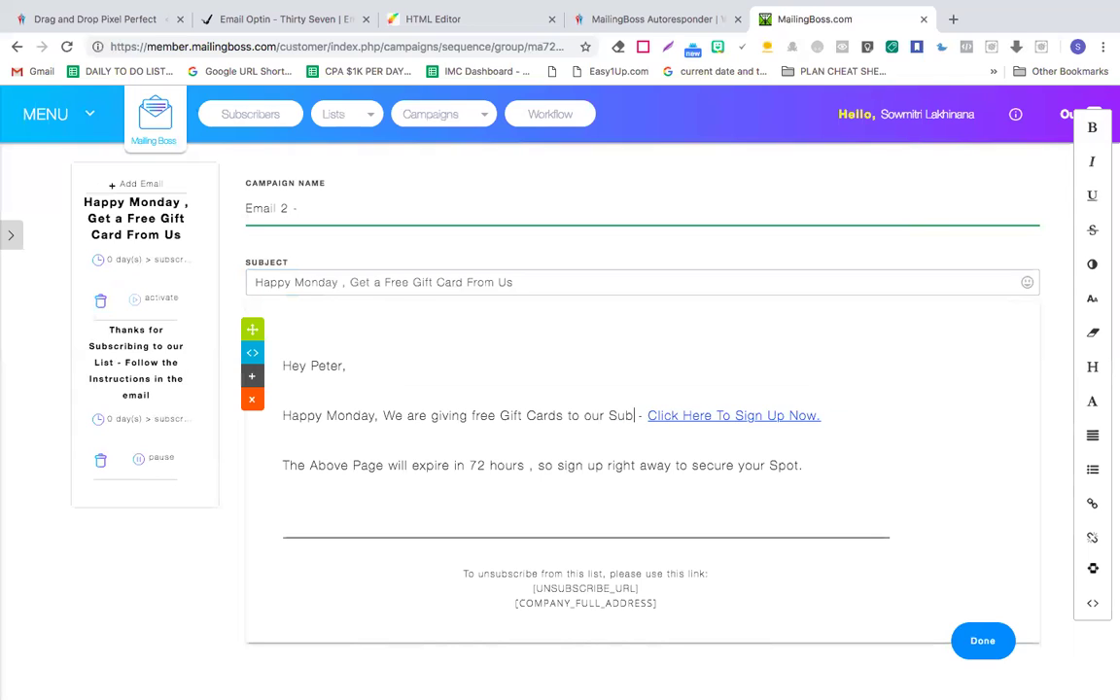
text(s)
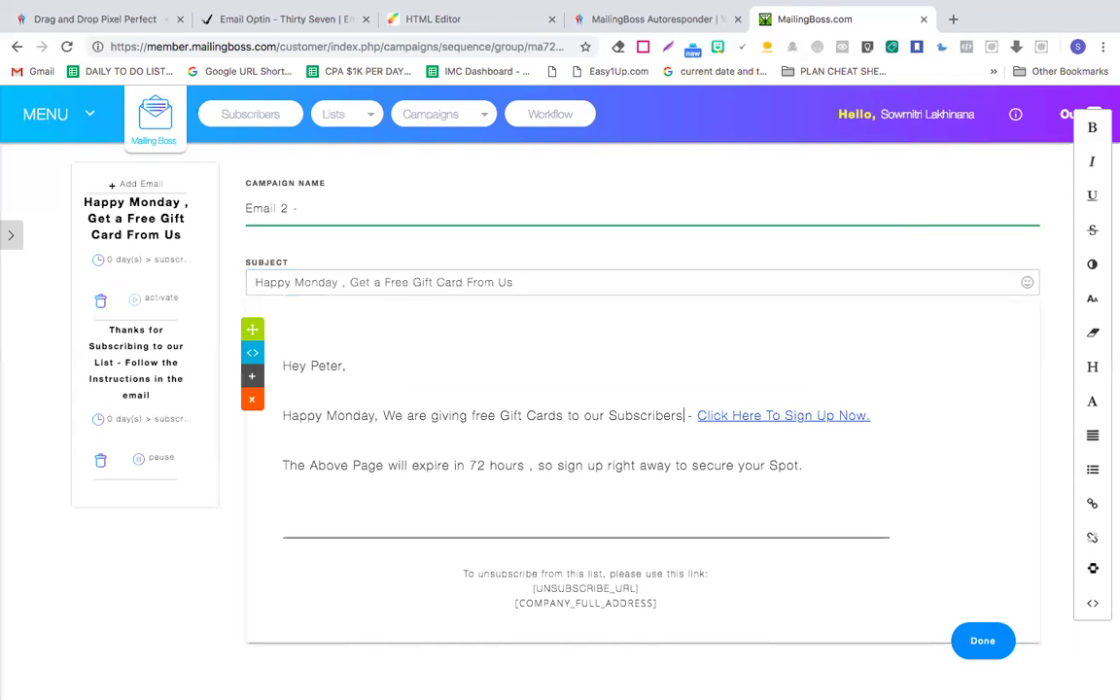
Step: Shorten the link text to "Click Here" and follow it with the plain text "To Get your Free Gift Card"
key(End)
key(BackSpace)
key(BackSpace)
key(BackSpace)
key(BackSpace)
key(BackSpace)
key(BackSpace)
key(BackSpace)
key(BackSpace)
key(BackSpace)
key(BackSpace)
key(BackSpace)
key(BackSpace)
key(BackSpace)
key(BackSpace)
key(BackSpace)
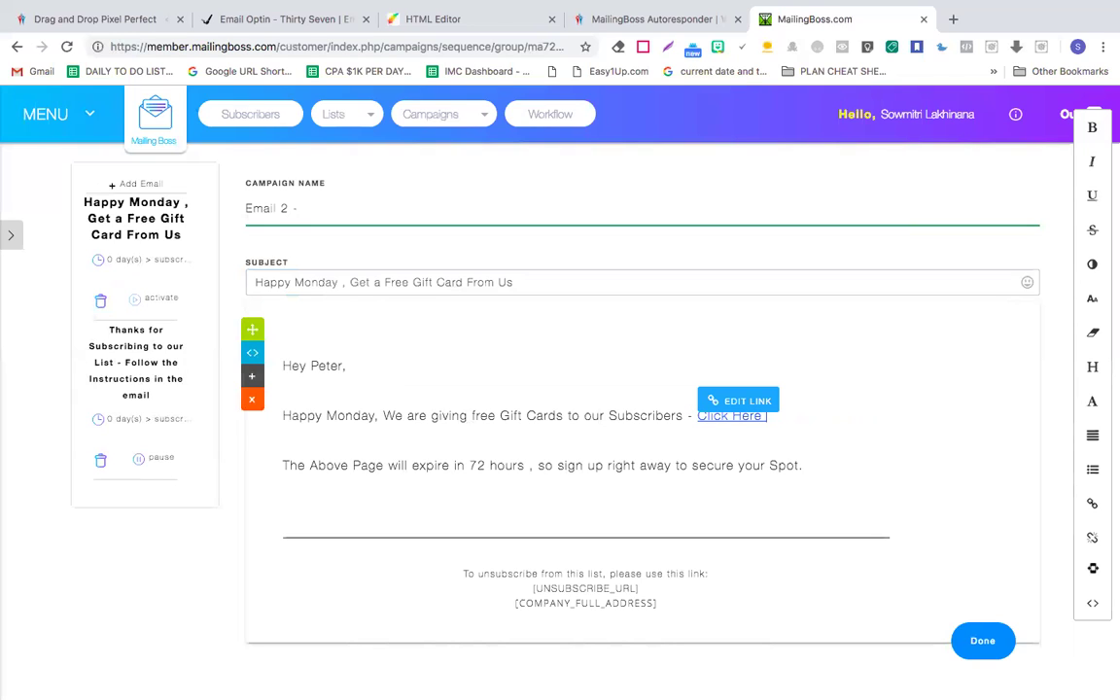
text(To Get your Free Gift Card)
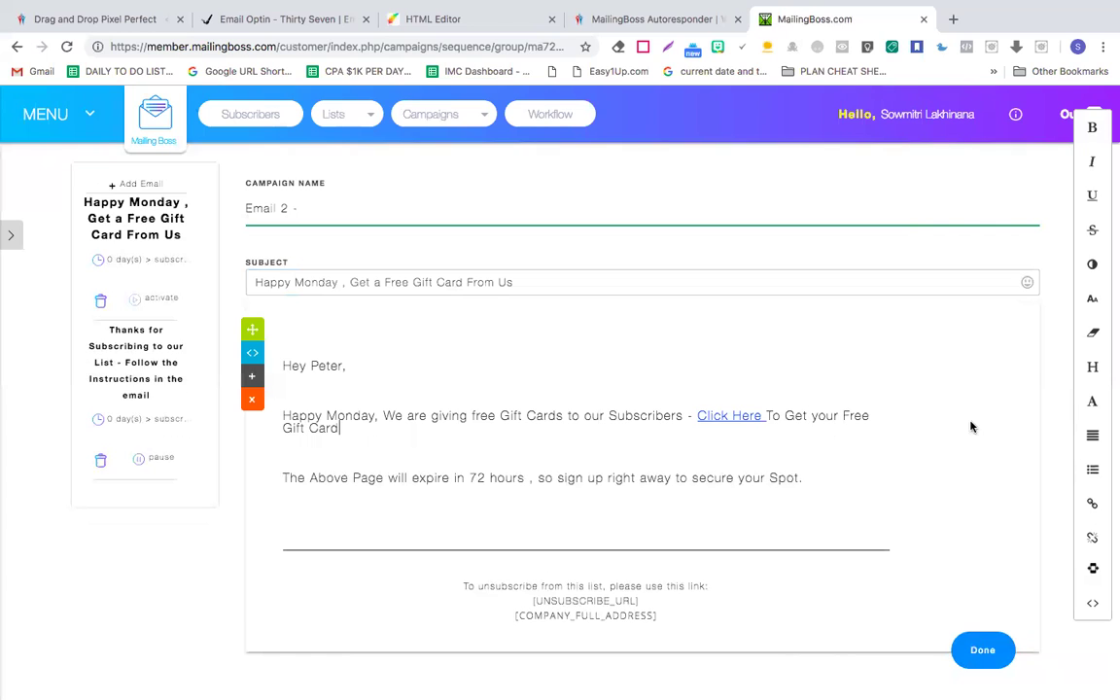
drag(767, 415, 696, 415)
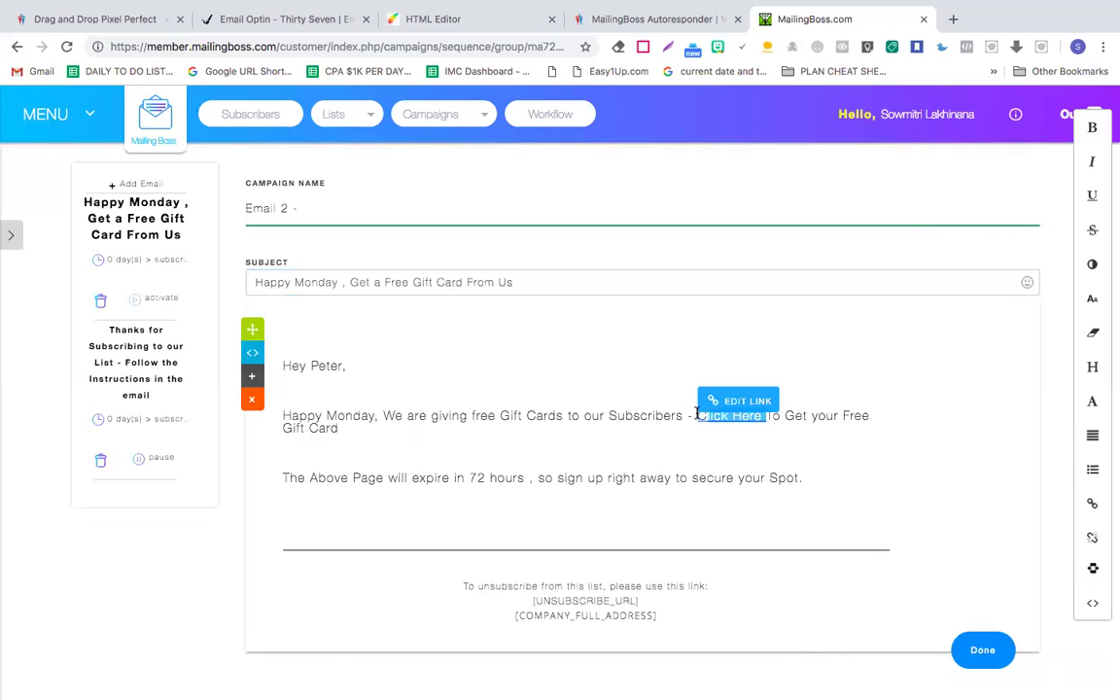
click(1093, 502)
click(597, 299)
text(www.youranother)
key(BackSpace)
text(cpagiftcar)
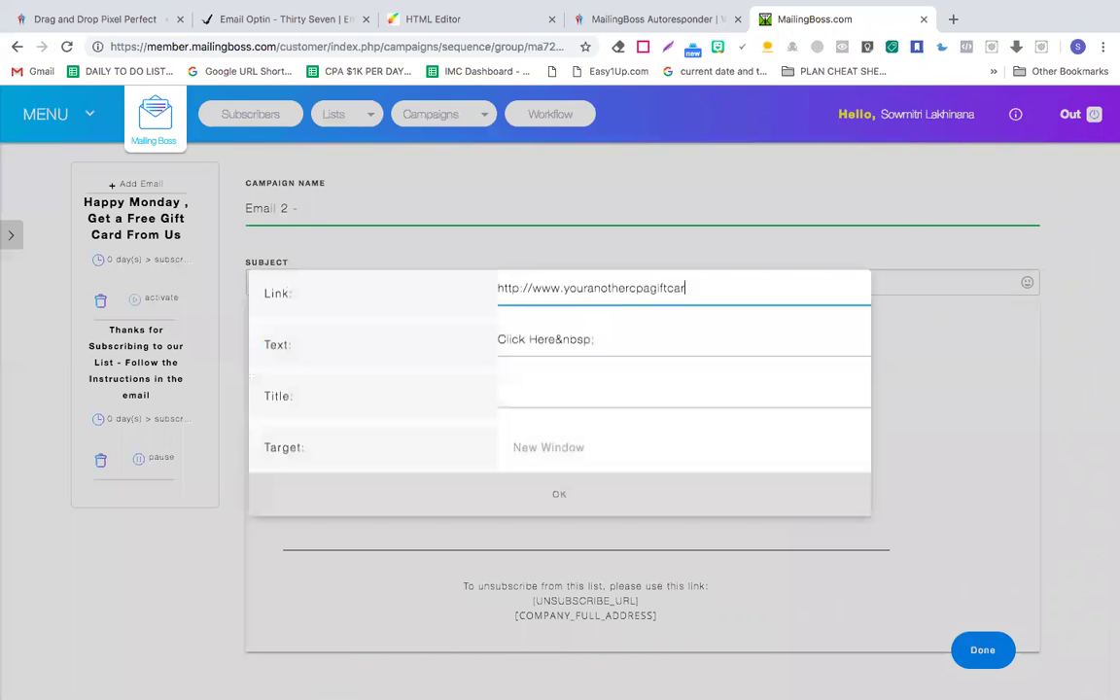
text(dofferlink.com)
click(562, 497)
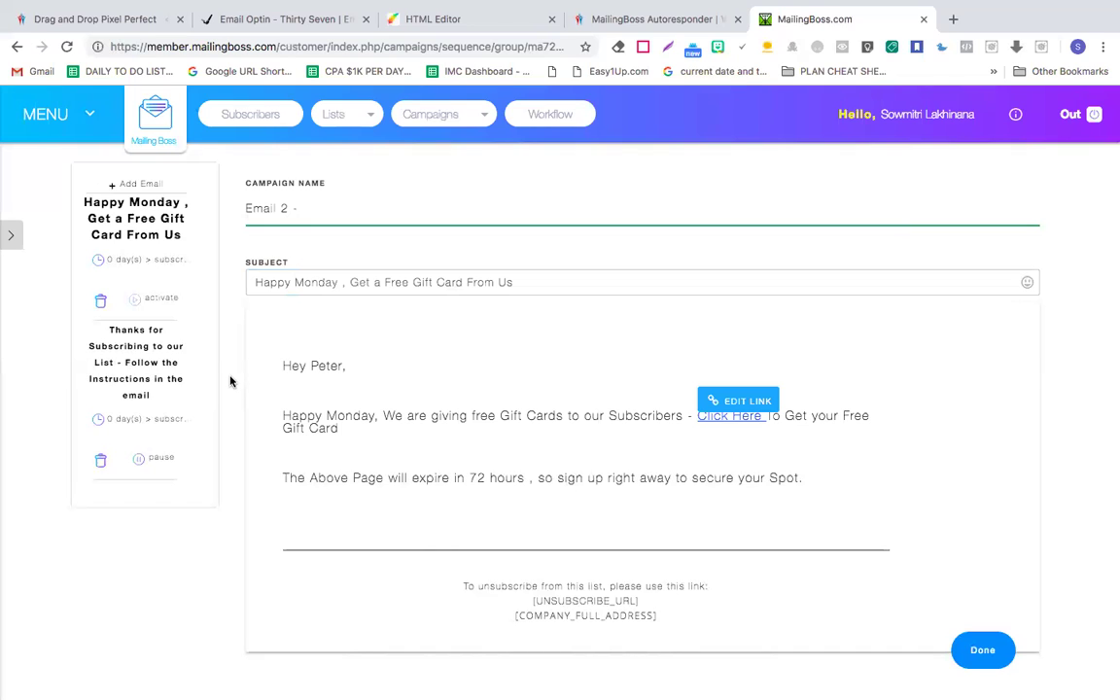
Step: Activate the Happy Monday email and finish editing the sequence
click(137, 305)
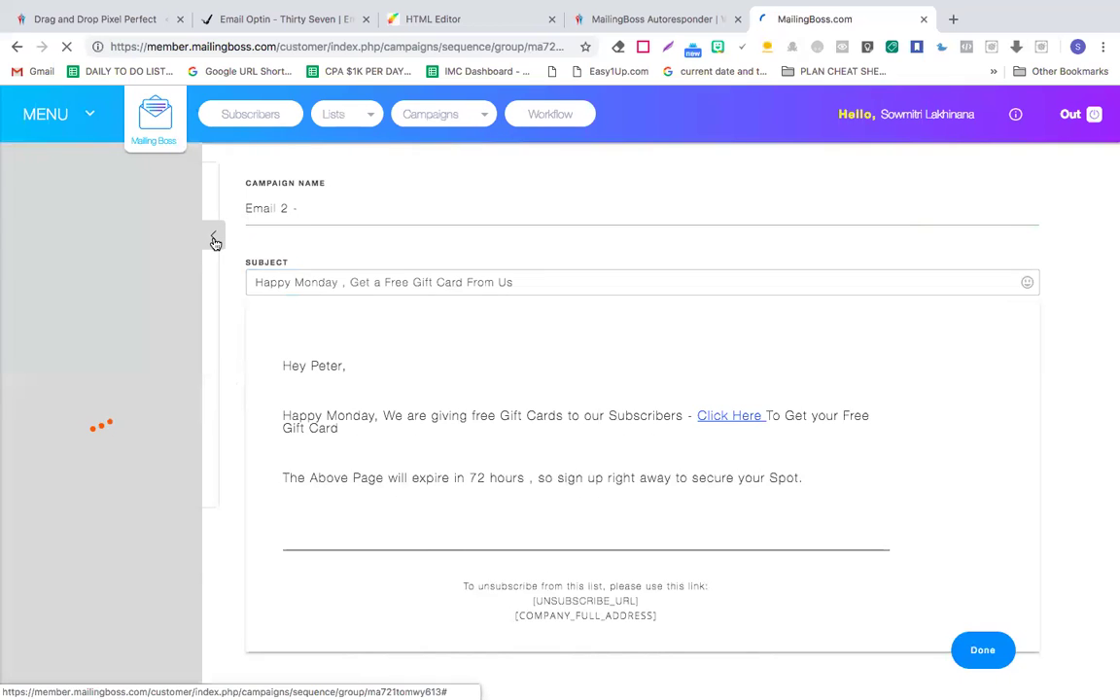
click(128, 186)
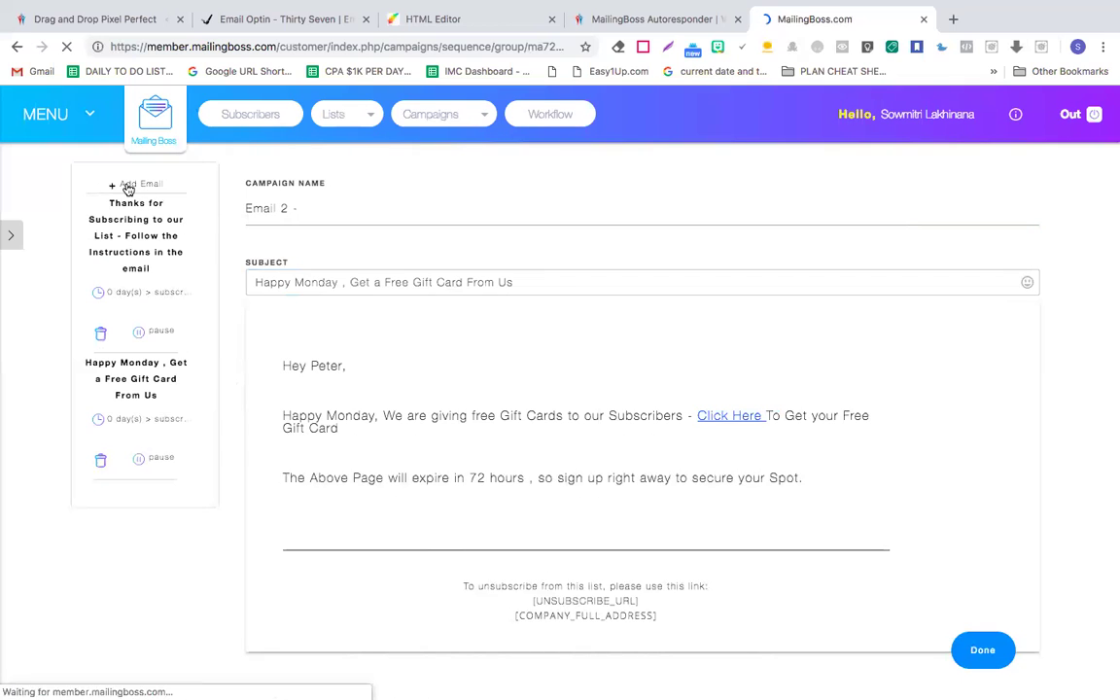
scroll(128, 186, up, 5)
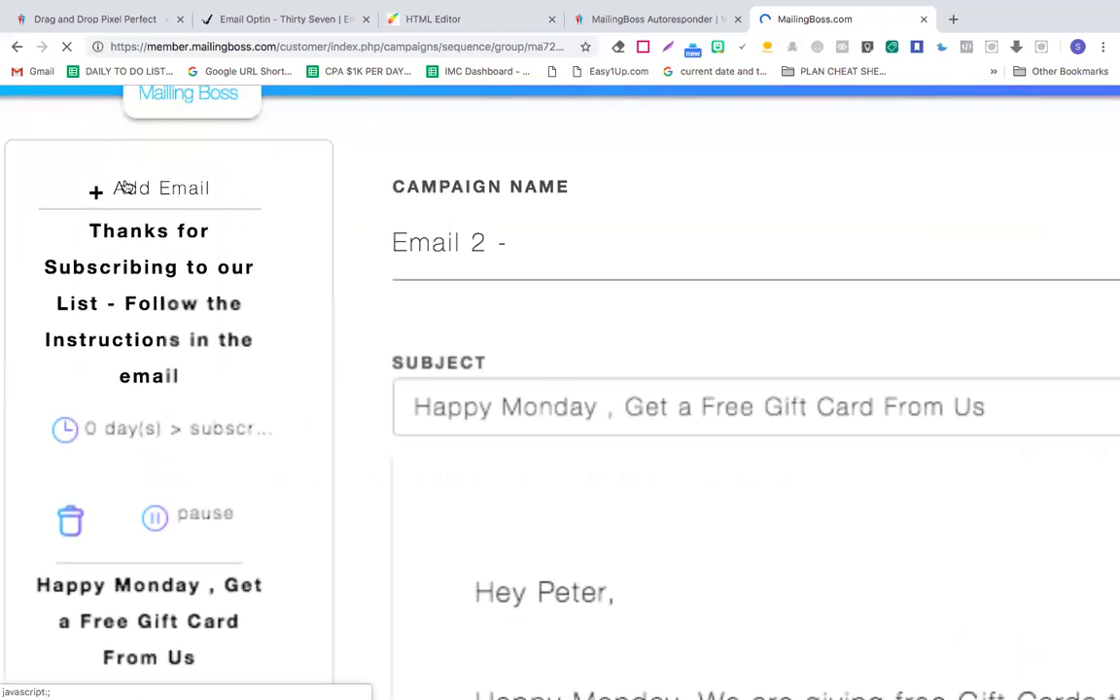
scroll(124, 185, down, 5)
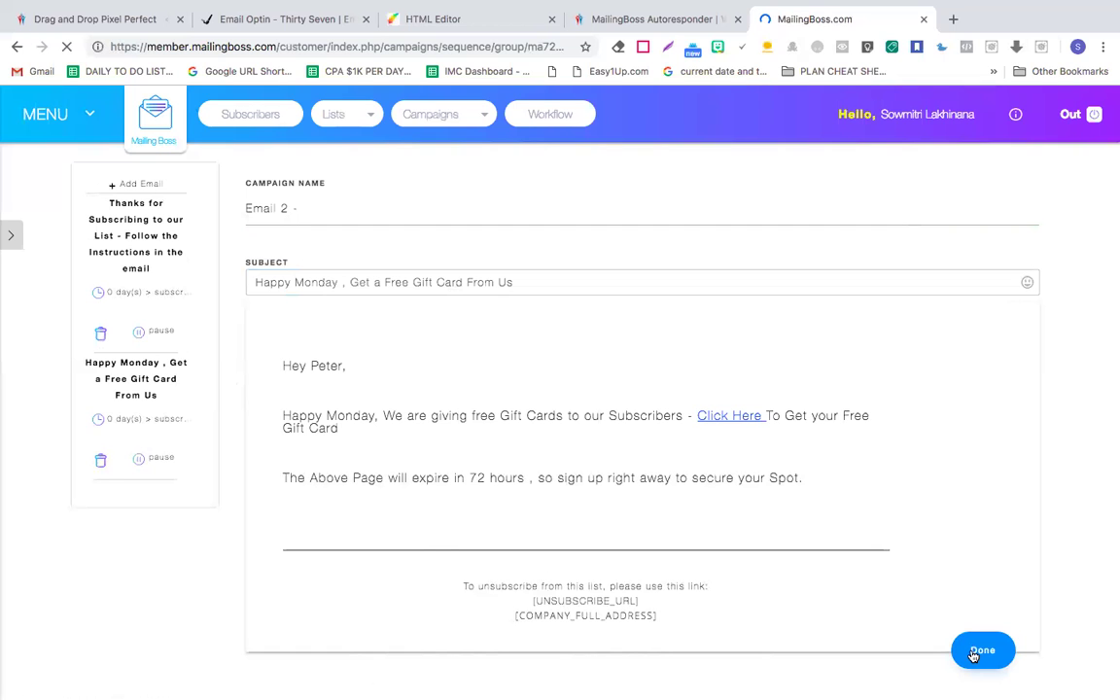
click(978, 652)
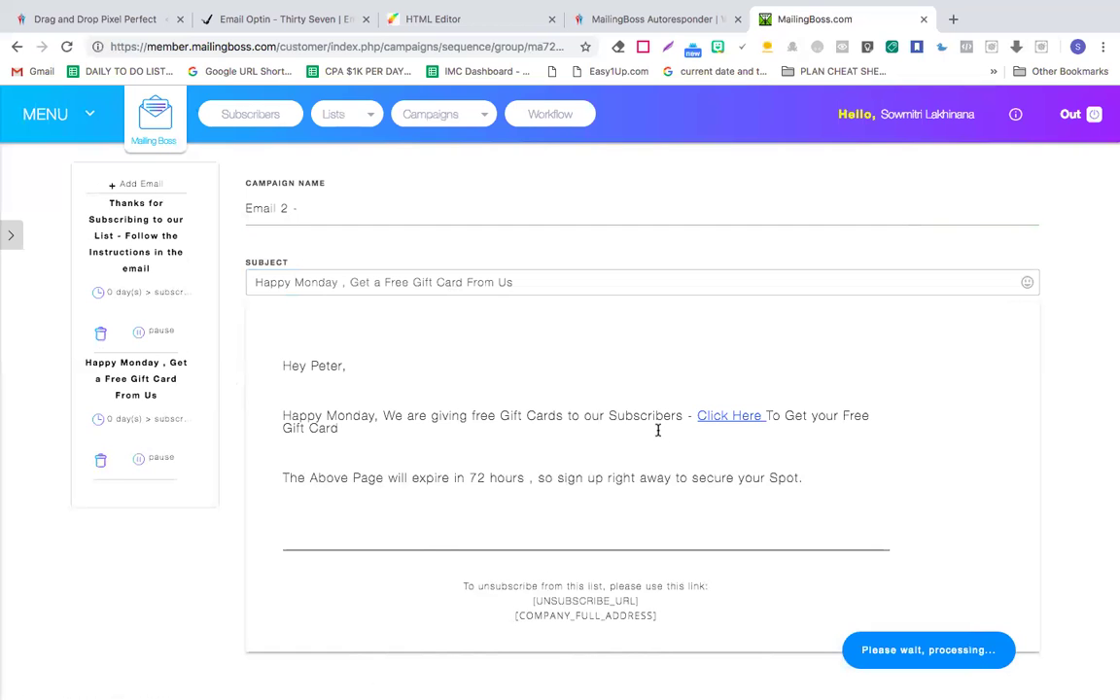